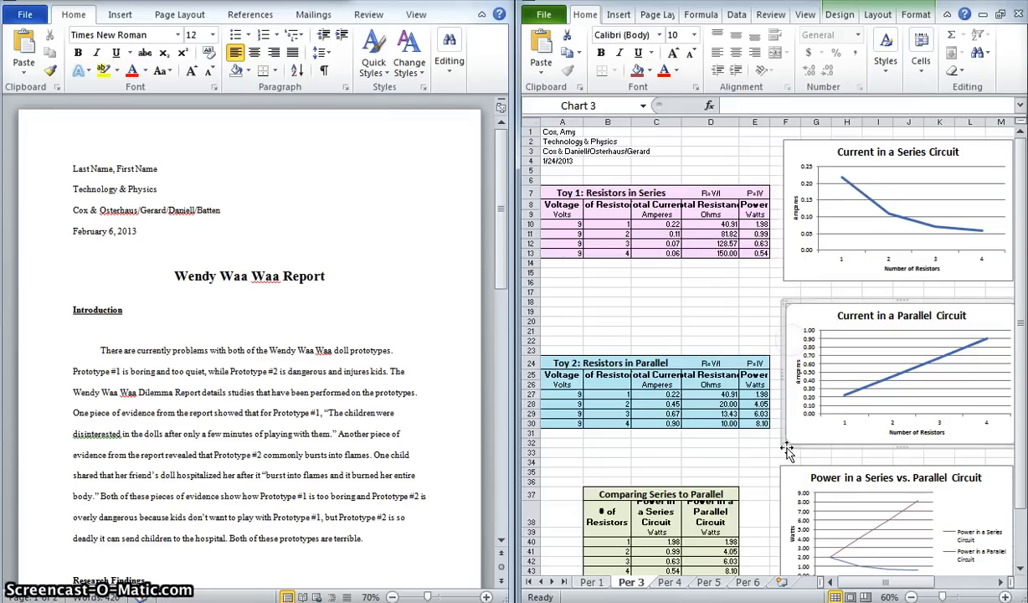
Copy the "Current in a Series Circuit" chart from the Per 3 worksheet in Excel.
left_click(840, 180)
left_click(785, 325)
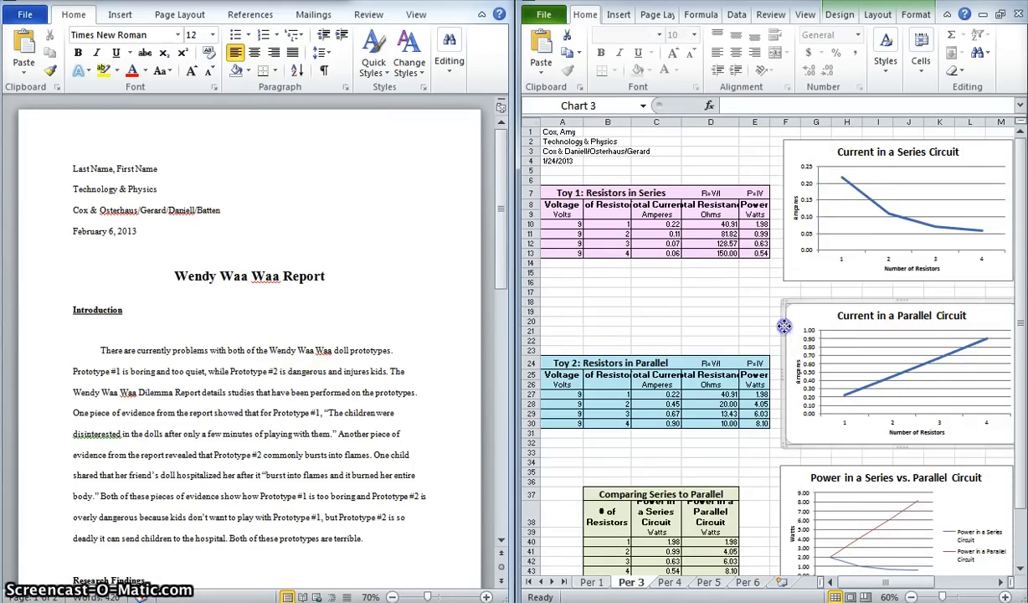
left_click(785, 251)
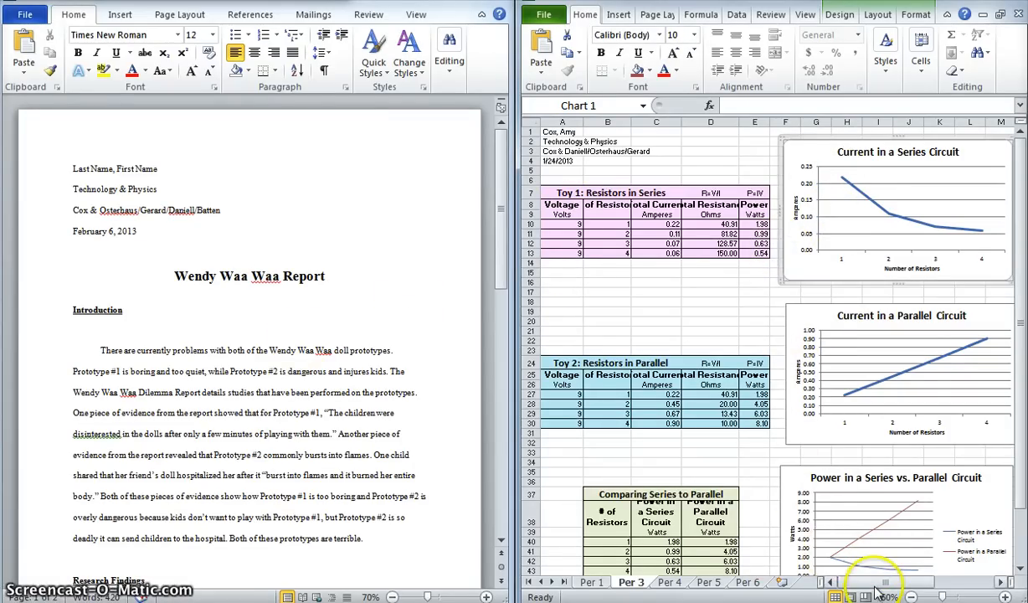
left_click_drag(885, 581, 902, 581)
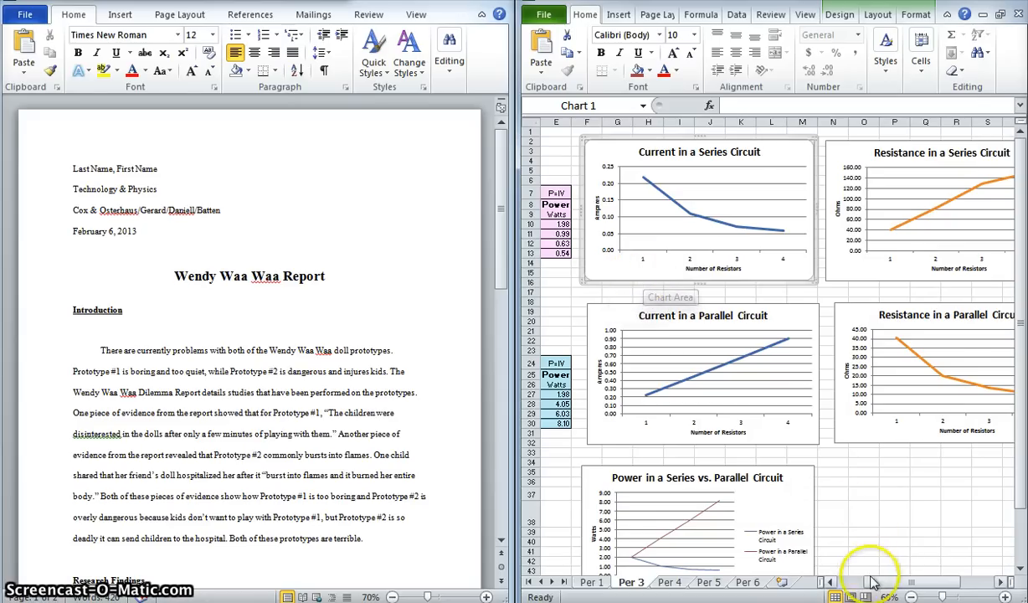
left_click_drag(910, 582, 875, 582)
left_click_drag(798, 266, 170, 433)
left_click_drag(247, 383, 247, 383)
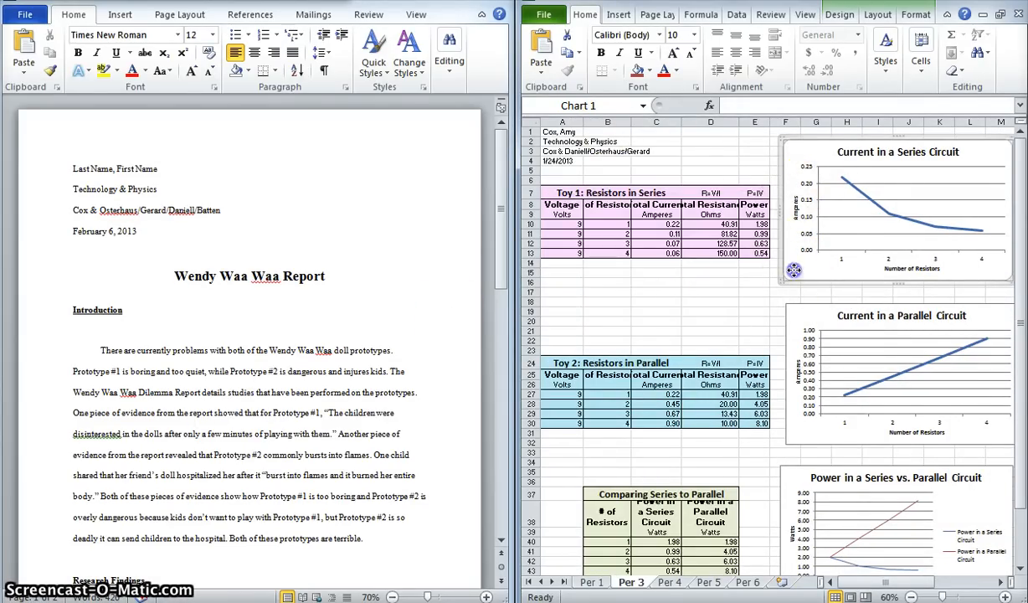
right_click(794, 271)
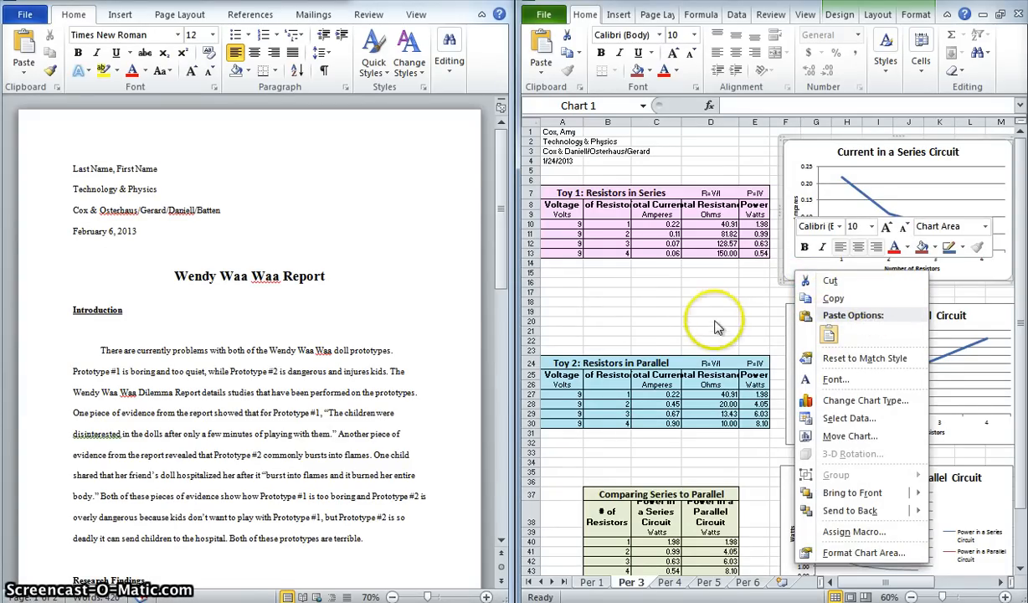
left_click(795, 263)
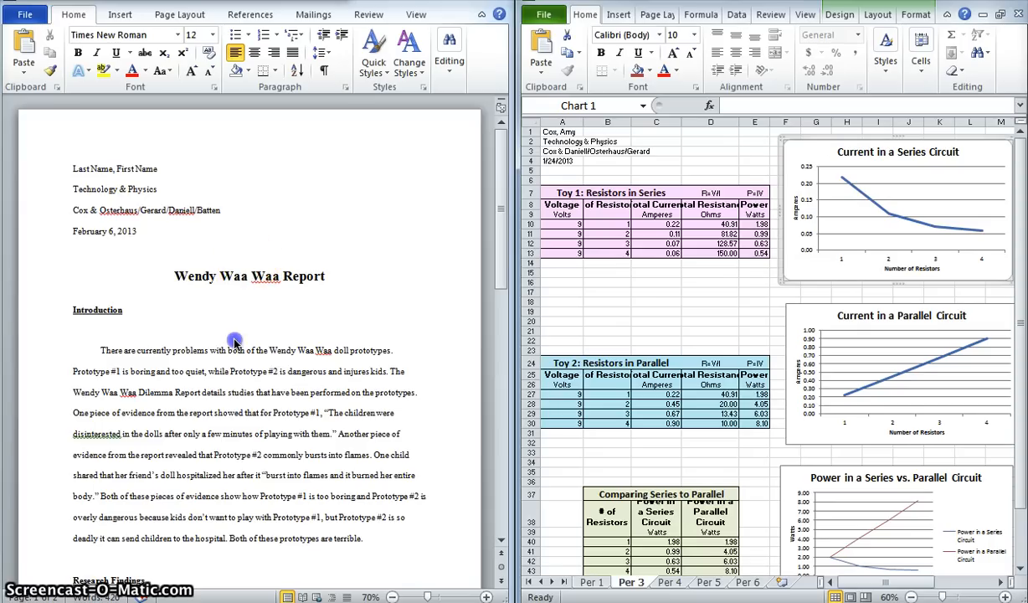
Paste the copied series circuit chart into the Word report below the "Analyzing the Problem" section.
scroll(251, 351, "down", 12)
scroll(217, 421, "down", 3)
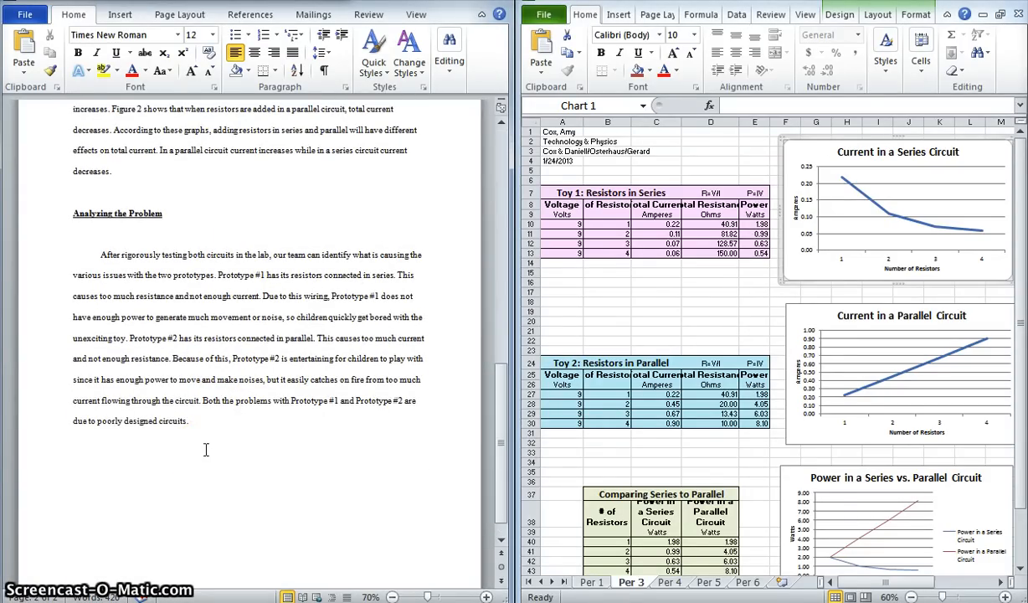
left_click(121, 467)
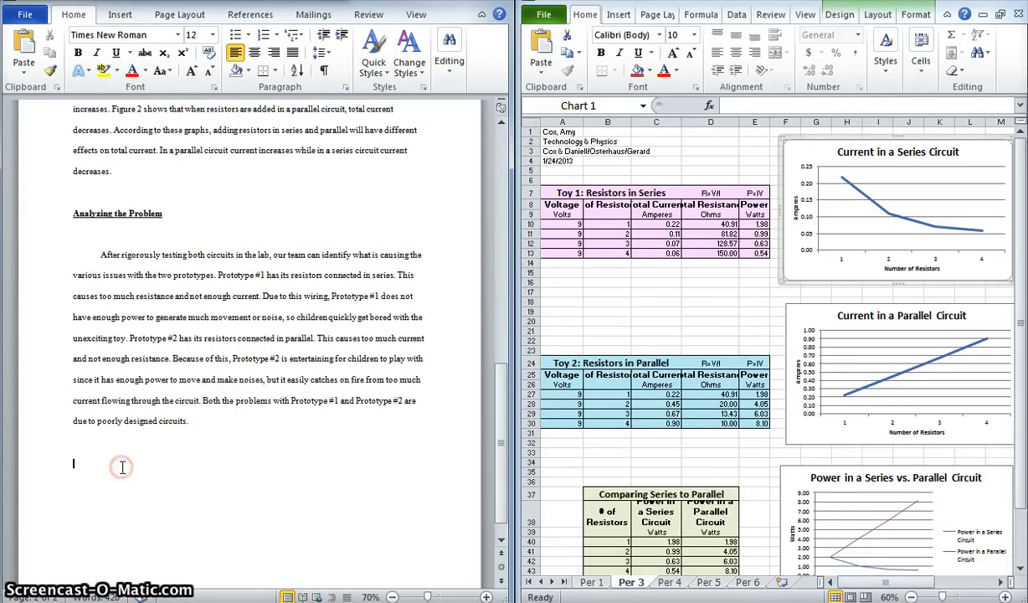
right_click(121, 467)
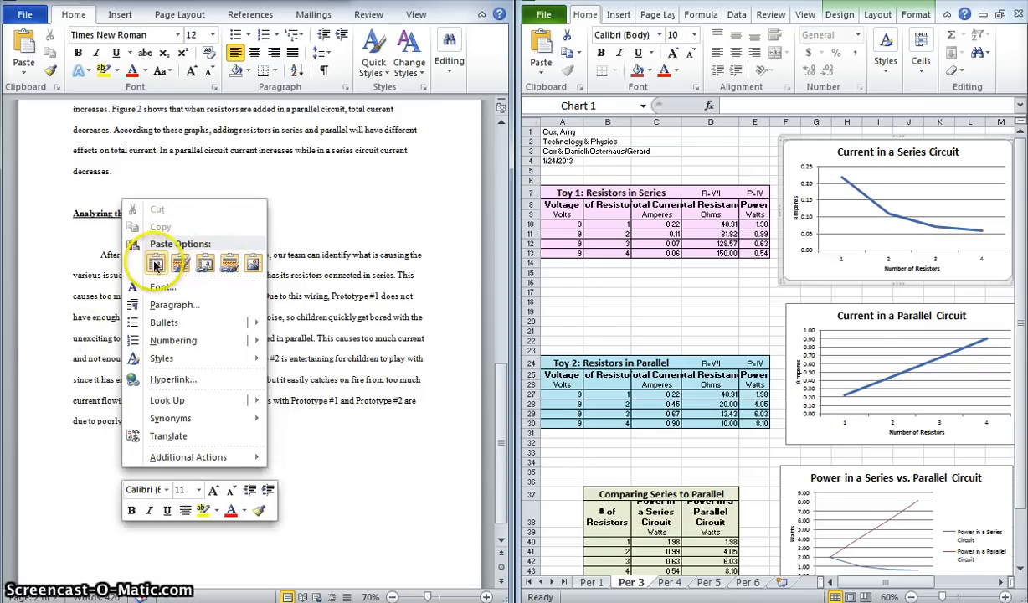
left_click(51, 272)
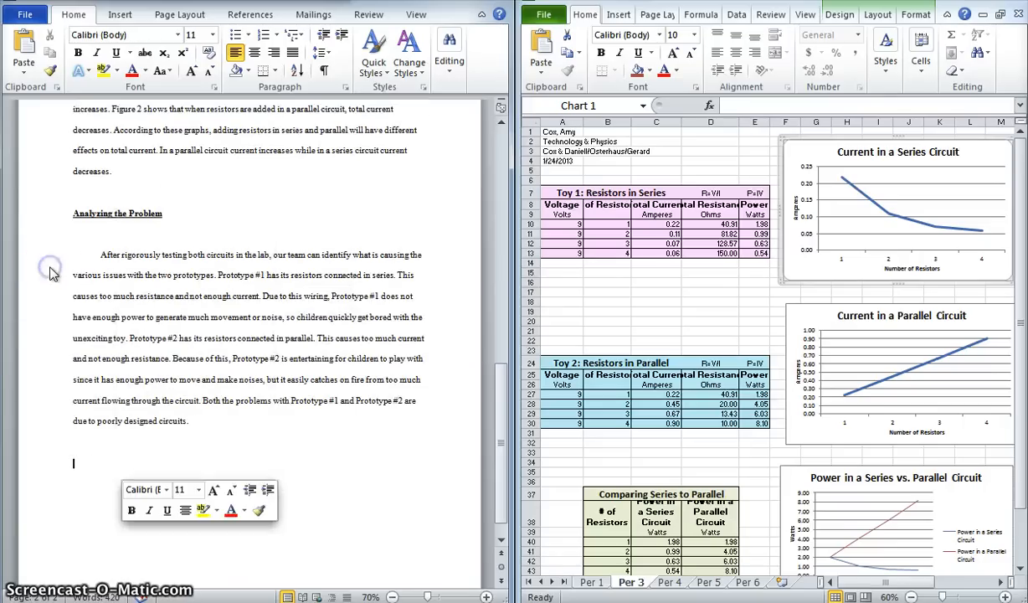
left_click(78, 500)
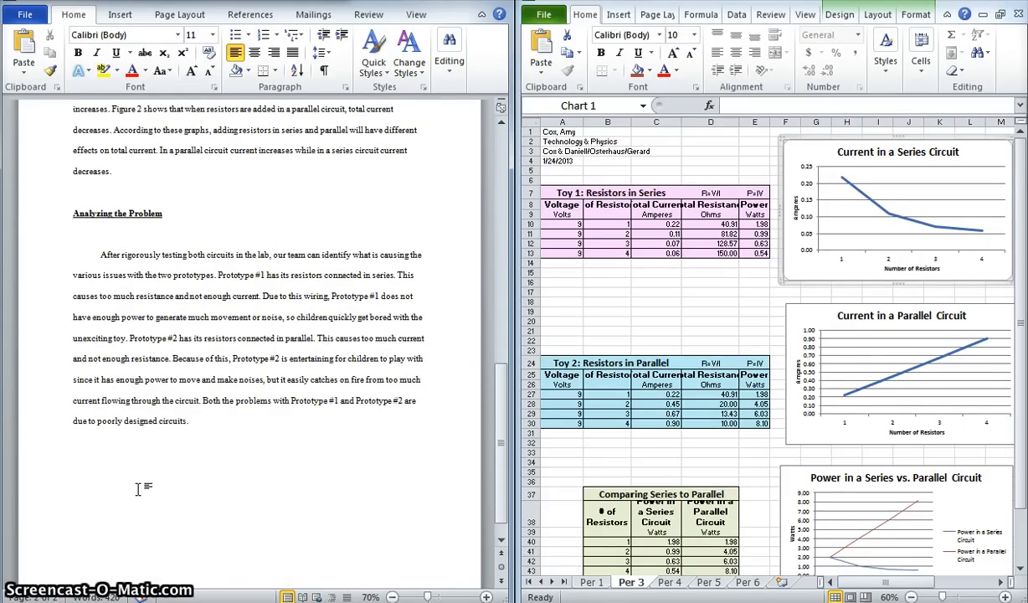
key("ctrl+v")
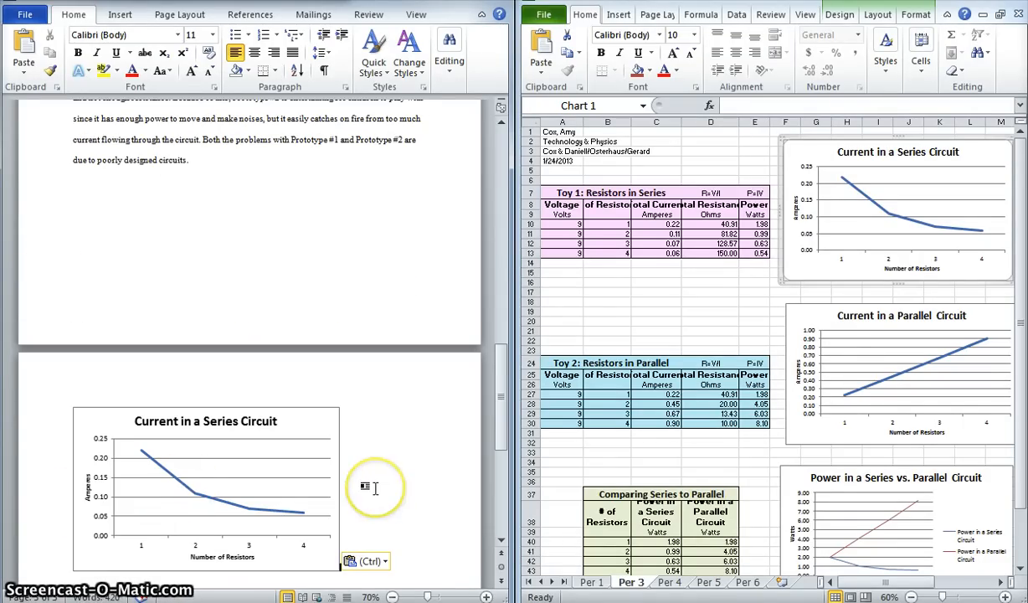
Copy the "Current in a Parallel Circuit" chart from Excel and paste it beneath the series chart in the Word report.
scroll(374, 487, "down", 1)
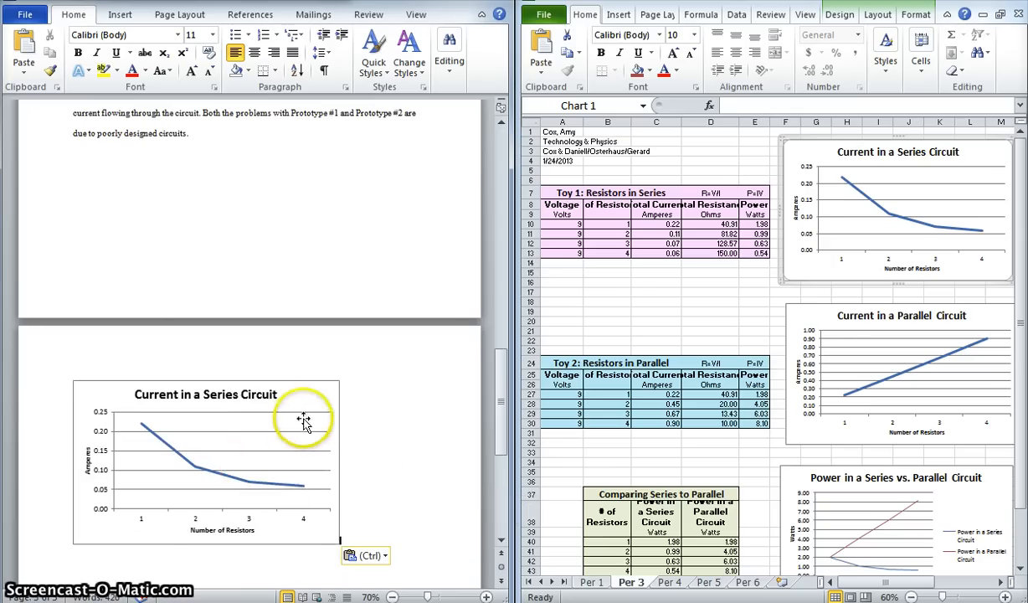
left_click(285, 383)
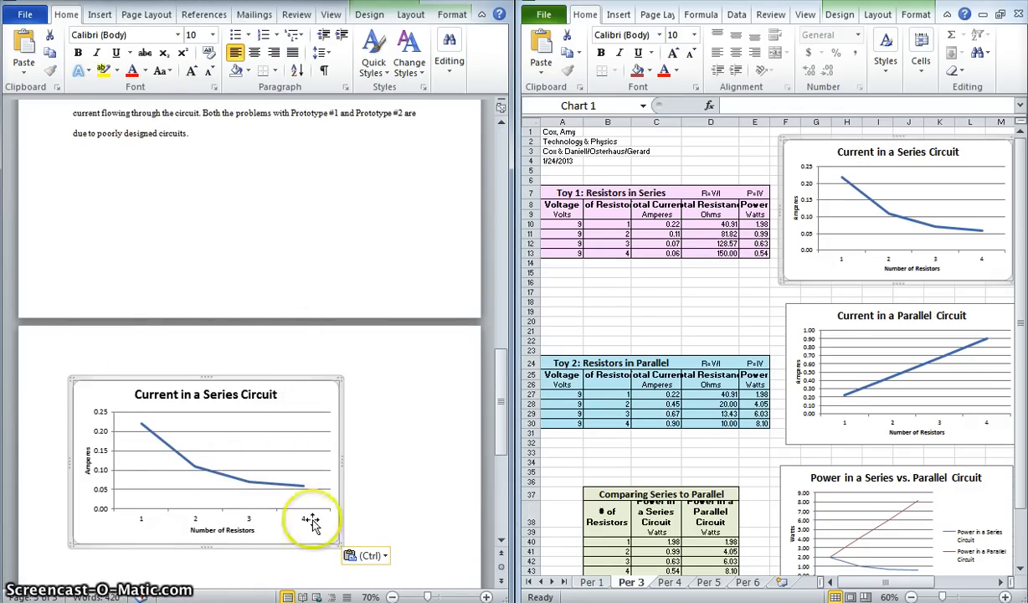
left_click(745, 302)
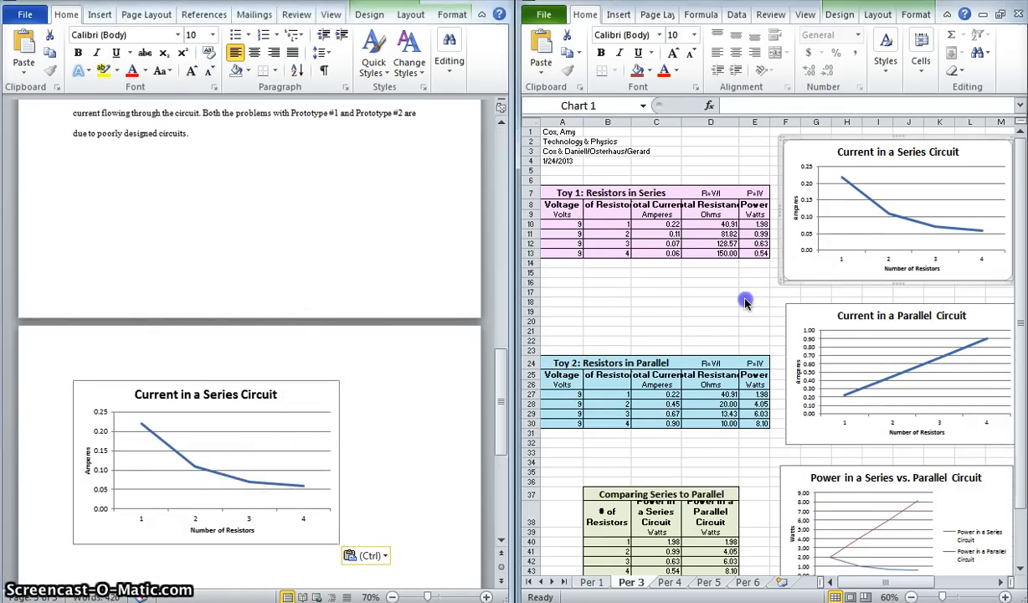
left_click(787, 325)
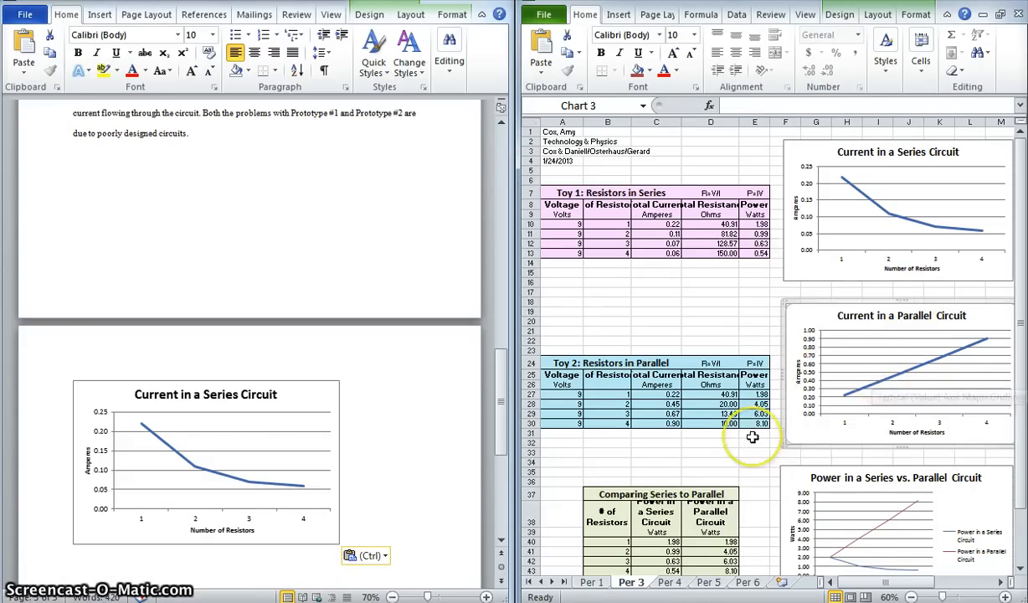
left_click(393, 459)
scroll(392, 457, "down", 3)
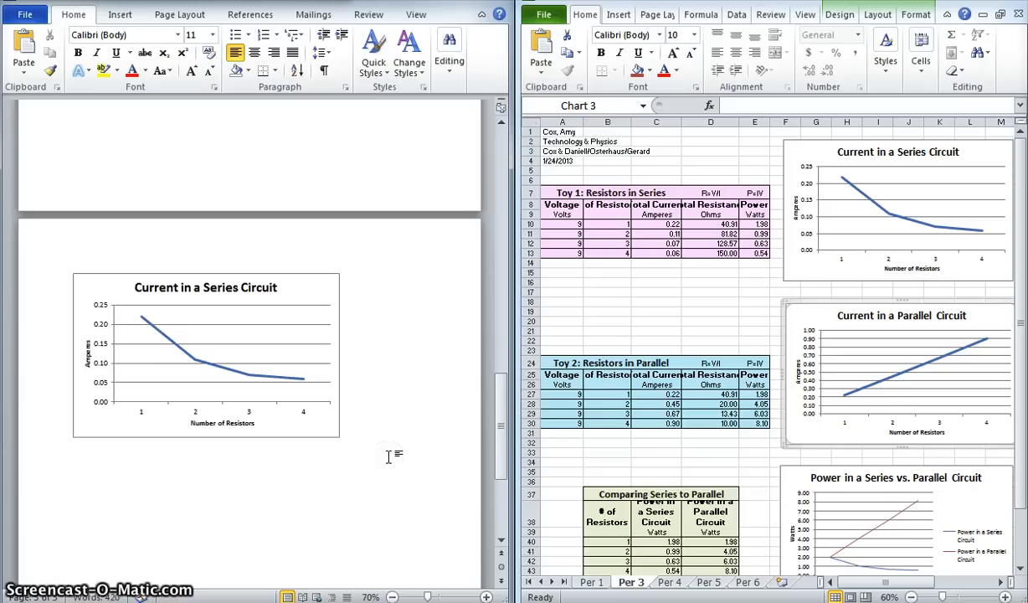
key("ctrl+v")
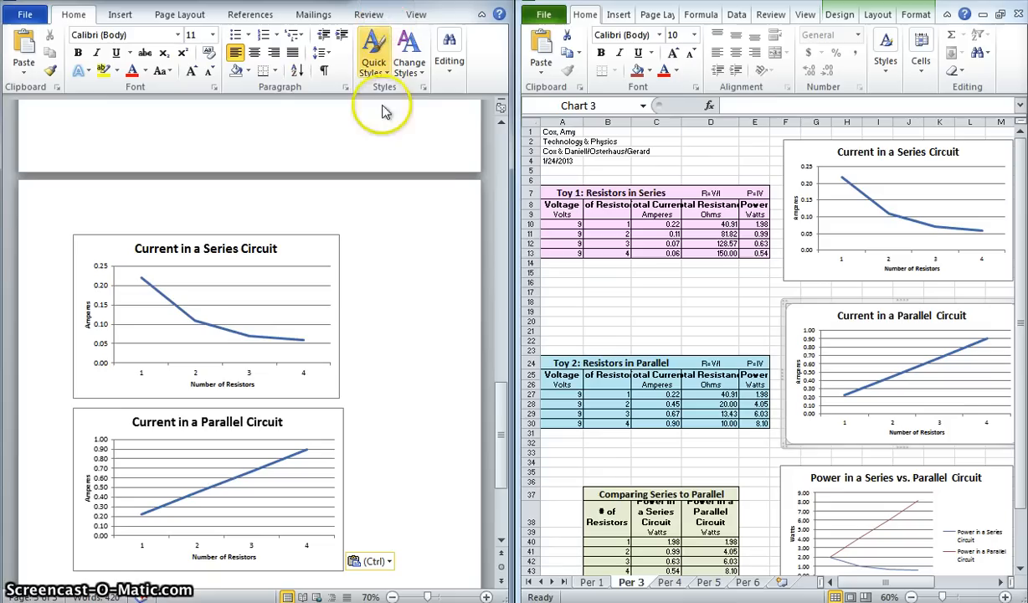
Maximize the Word window and look over the report pages and the two pasted charts.
left_click_drag(284, 2, 398, 1)
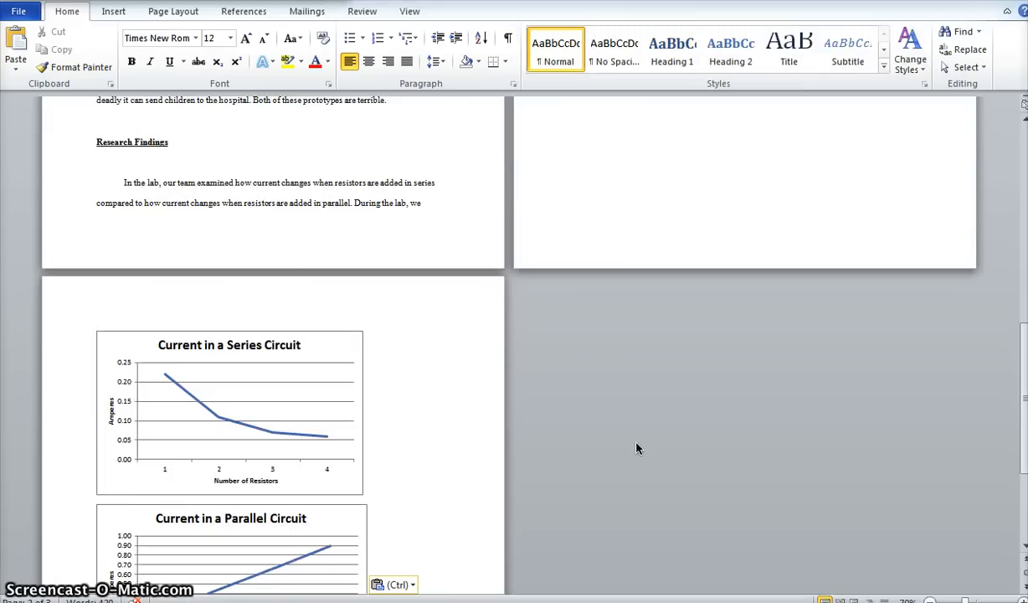
left_click(270, 293)
scroll(270, 294, "up", 10)
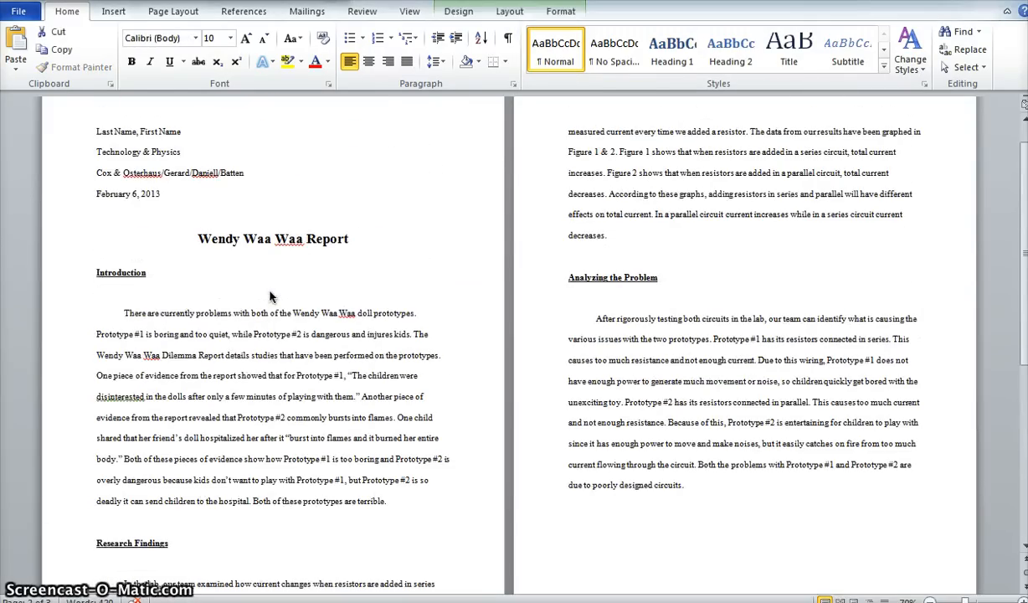
scroll(465, 321, "down", 15)
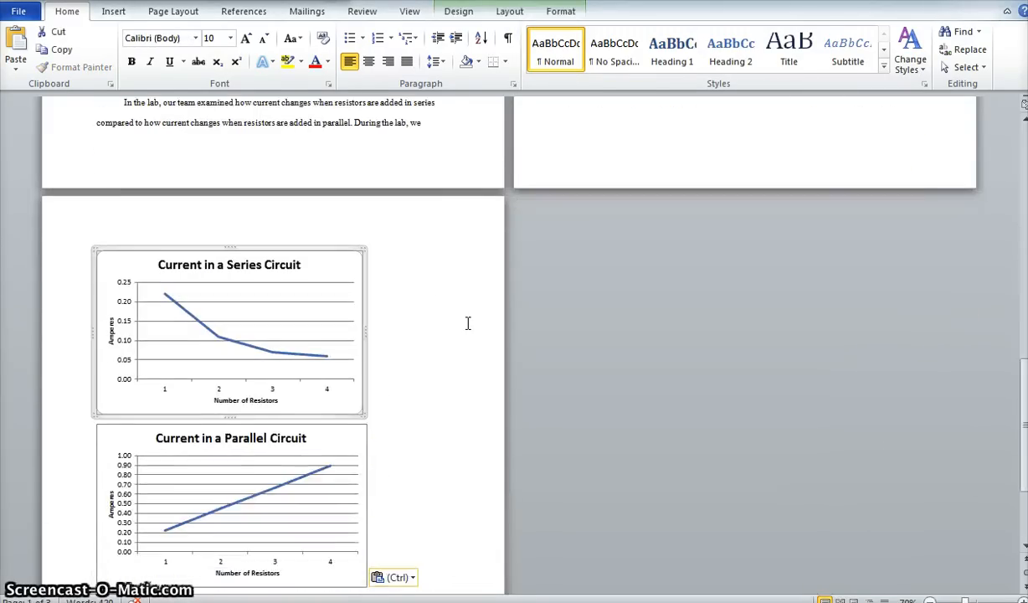
left_click(467, 323)
scroll(435, 301, "up", 2)
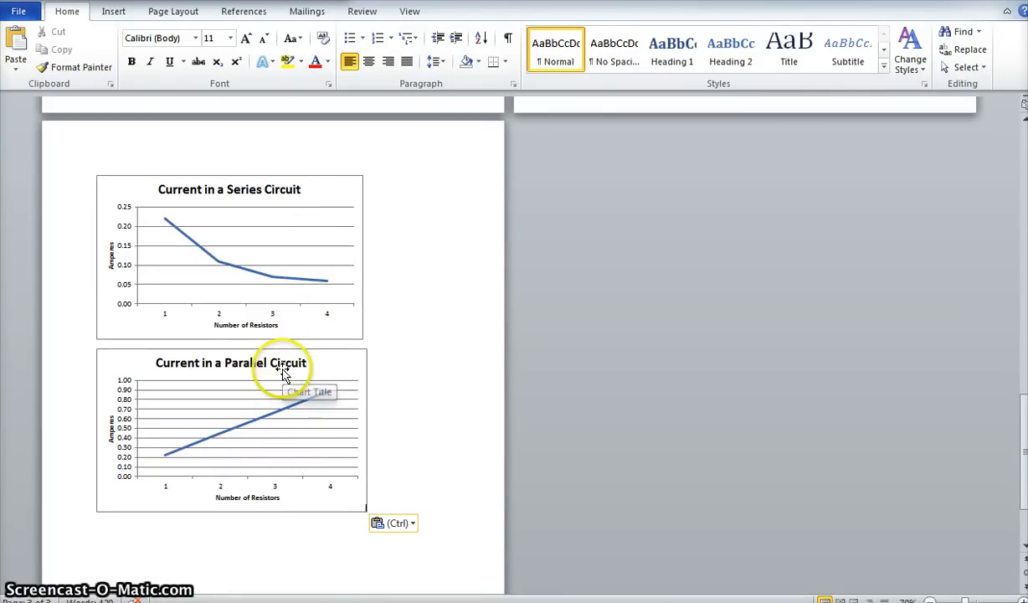
Move the series circuit chart from the last page into the text of the Introduction paragraph.
left_click(332, 195)
scroll(314, 217, "up", 1)
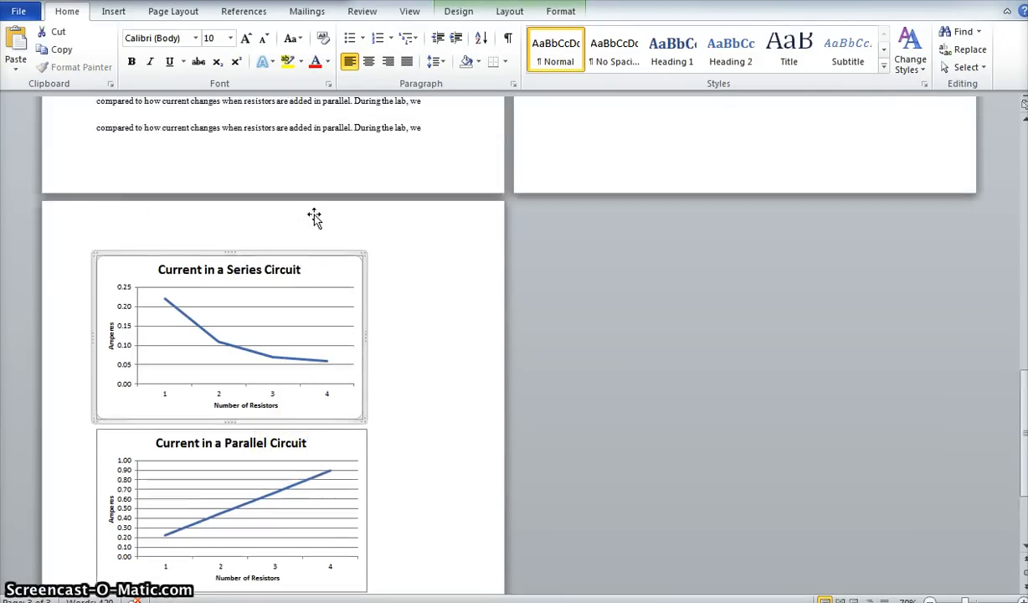
scroll(314, 217, "up", 2)
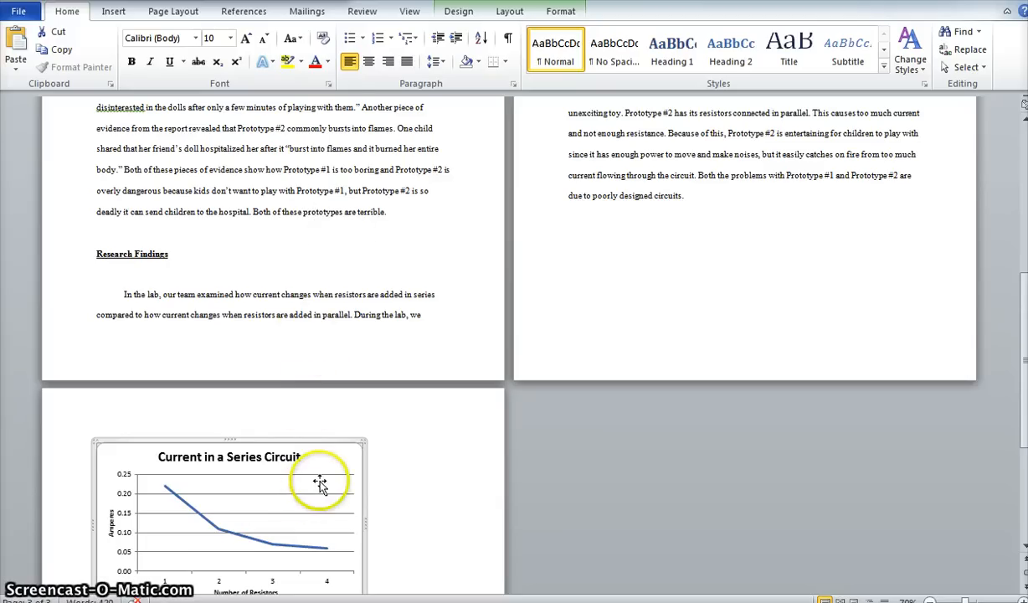
left_click(411, 263)
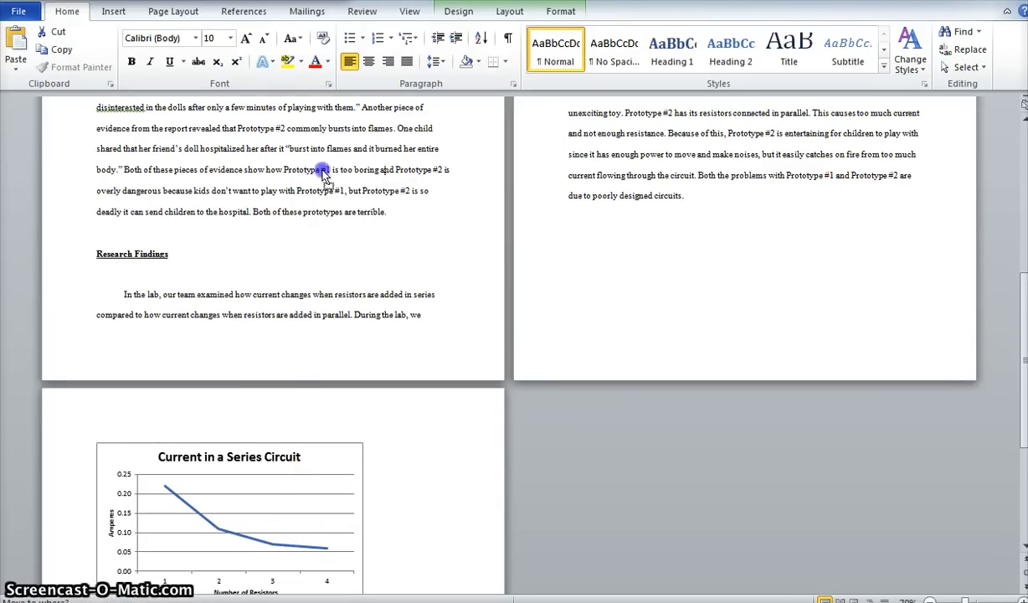
left_click_drag(313, 161, 312, 162)
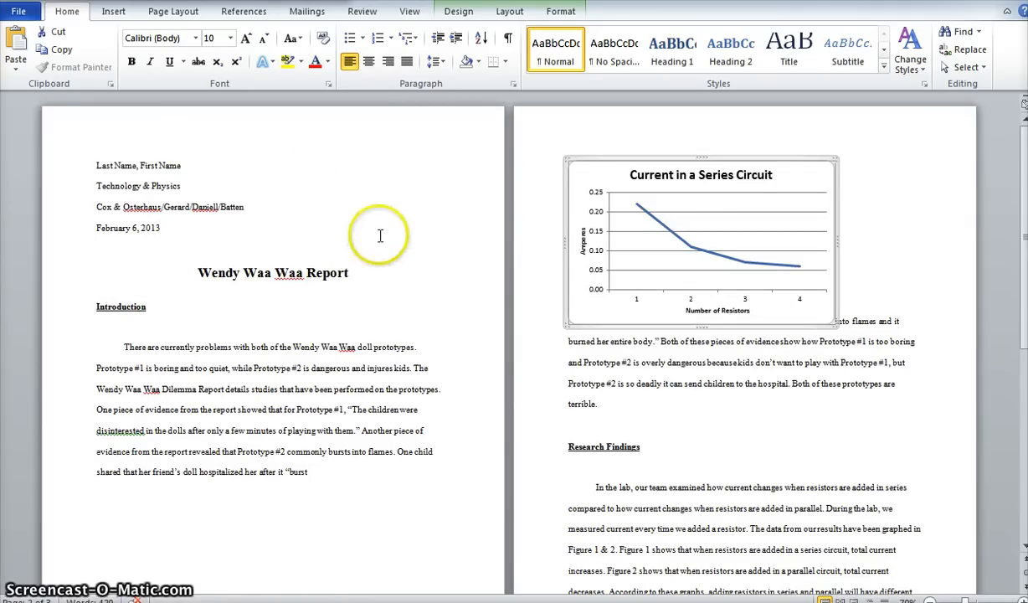
Set the series circuit chart's text wrapping to Tight.
scroll(378, 229, "down", 1)
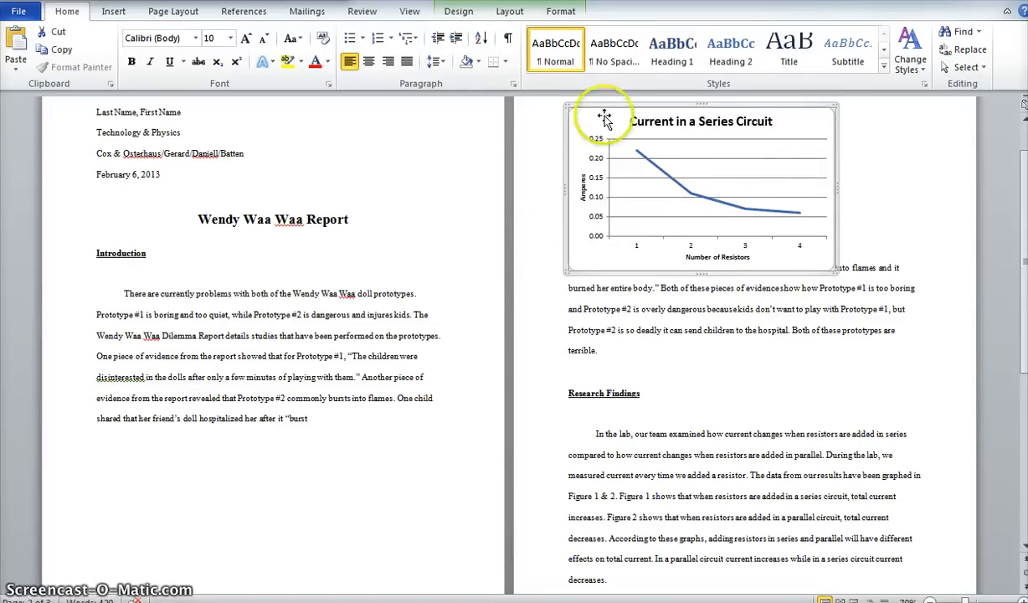
left_click(171, 12)
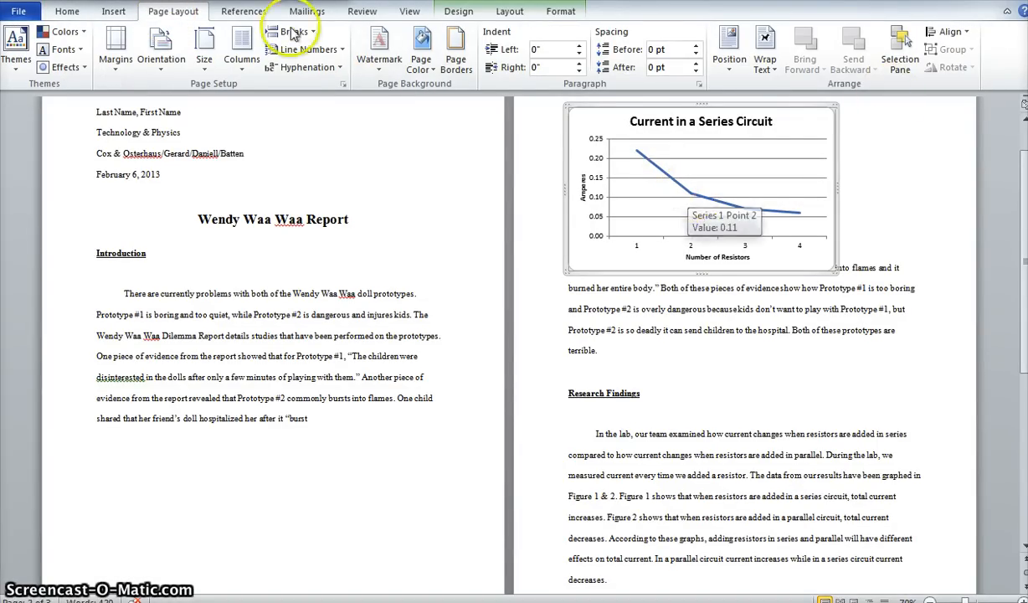
left_click(771, 54)
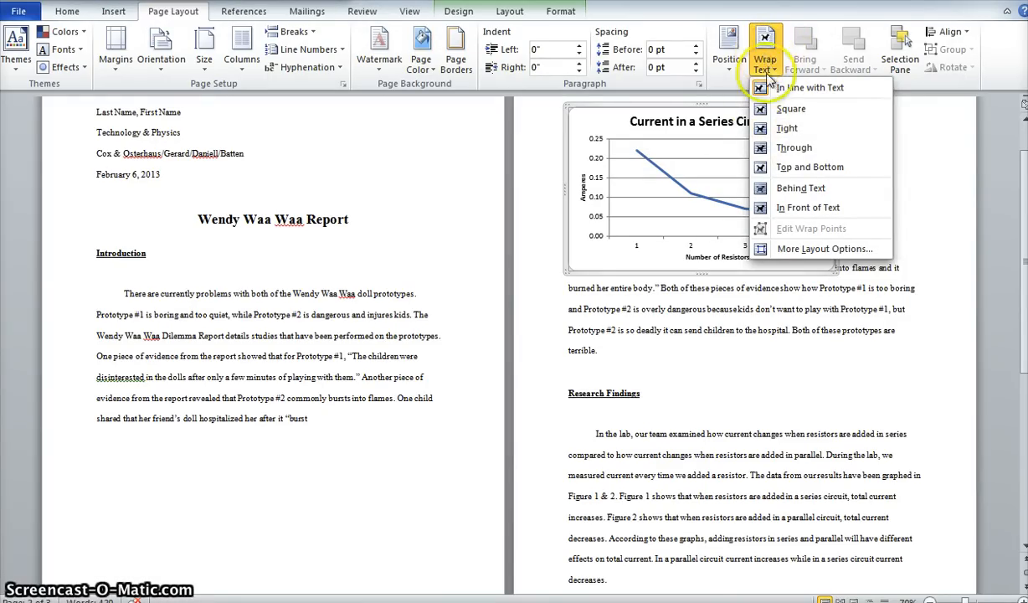
left_click(847, 132)
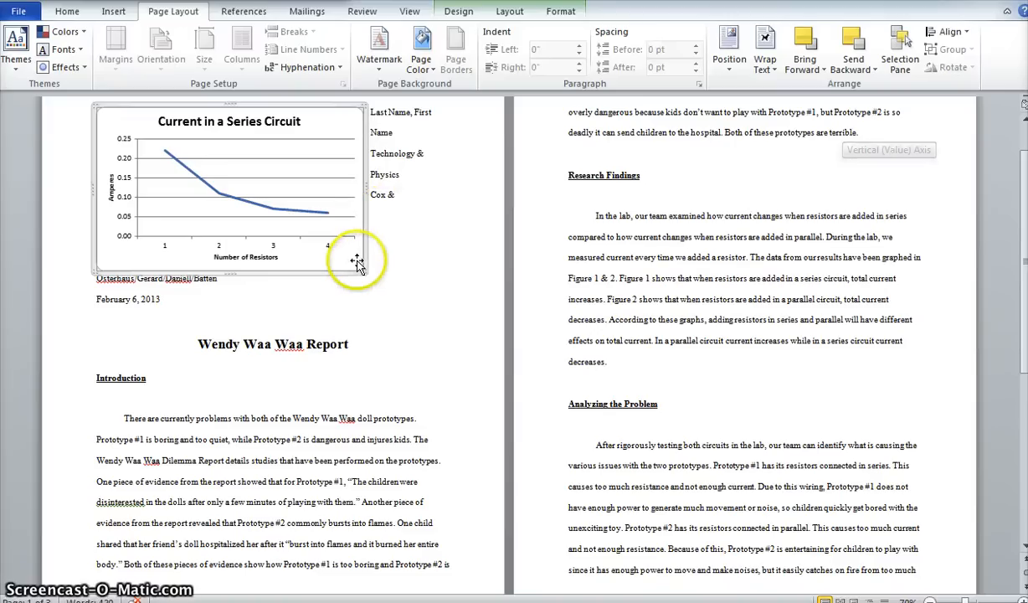
Move the series circuit chart into the middle of the Introduction paragraph and shrink it so text wraps on both sides.
left_click_drag(365, 273, 444, 437)
scroll(448, 437, "down", 2)
scroll(446, 437, "down", 1)
left_click_drag(424, 326, 377, 417)
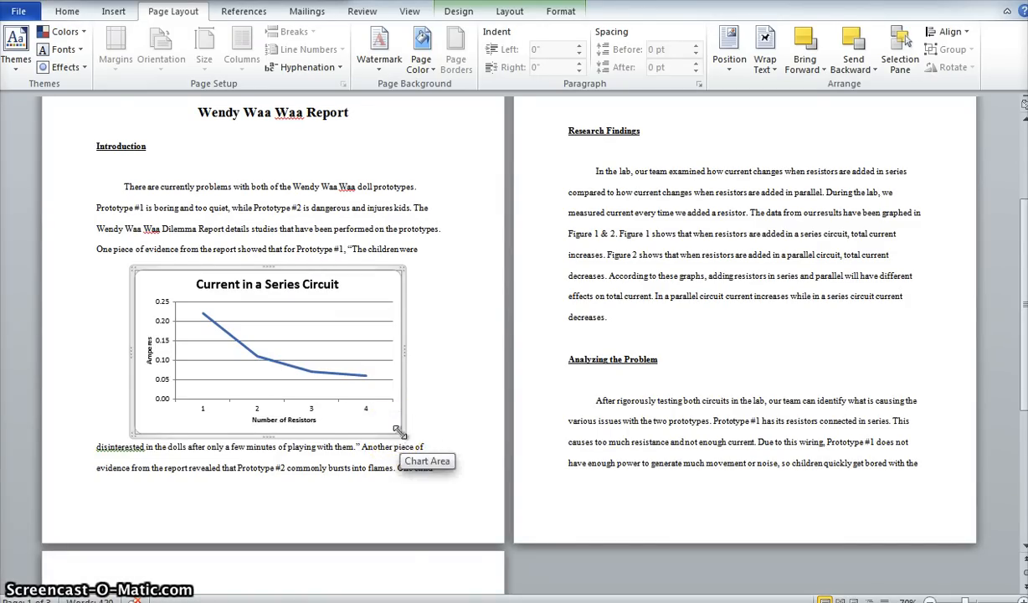
left_click_drag(398, 435, 299, 388)
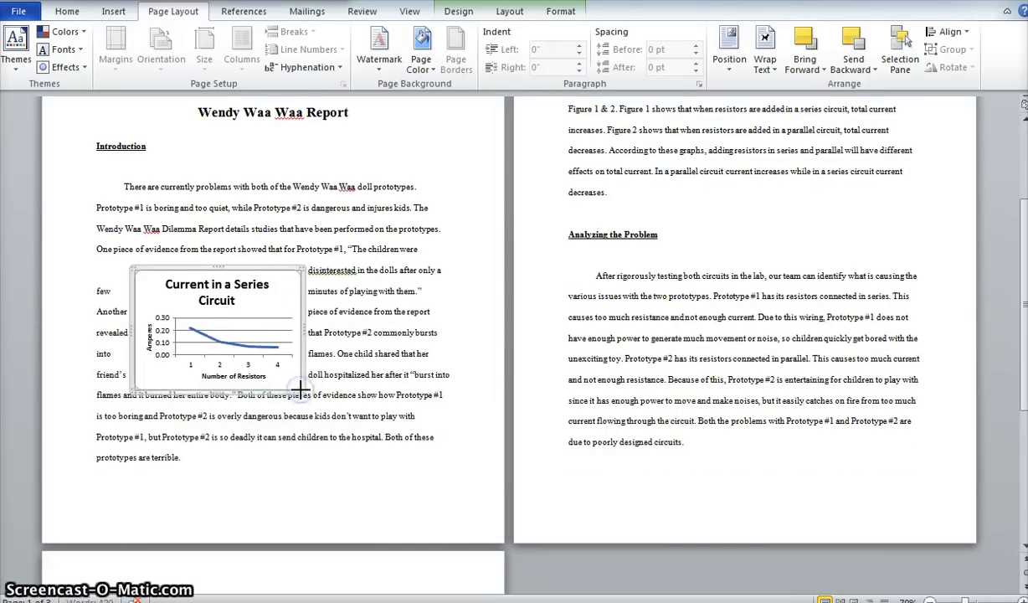
Set the series circuit chart's title font size to 12.
left_click(230, 298)
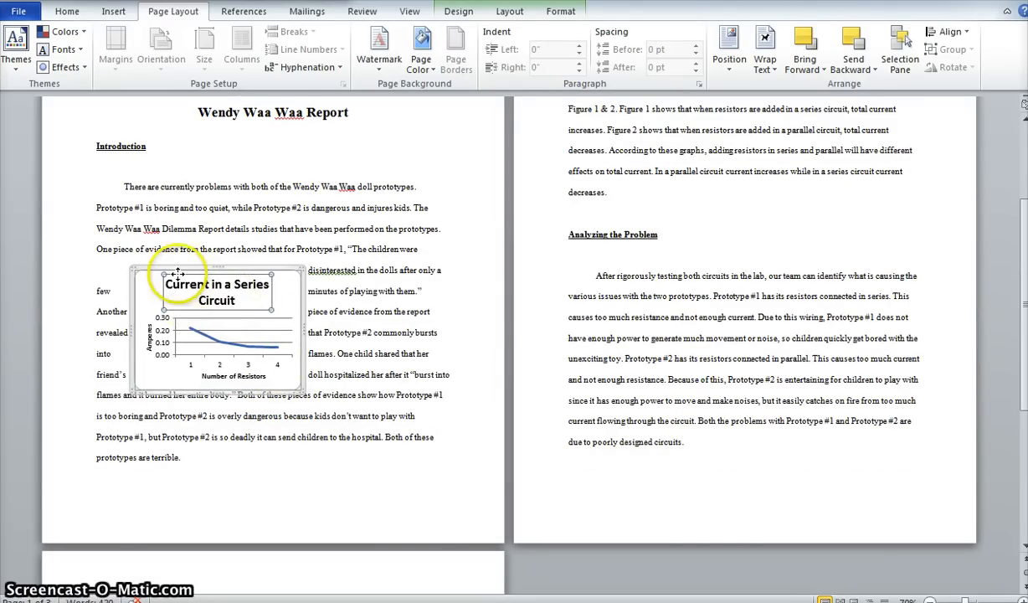
left_click(69, 11)
left_click(208, 39)
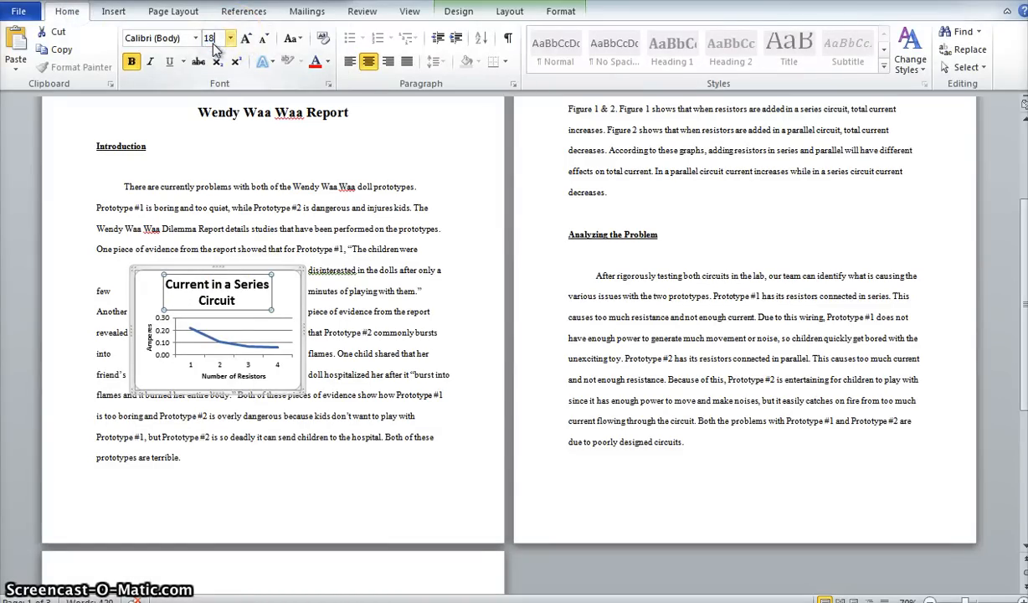
type("12")
key("Return")
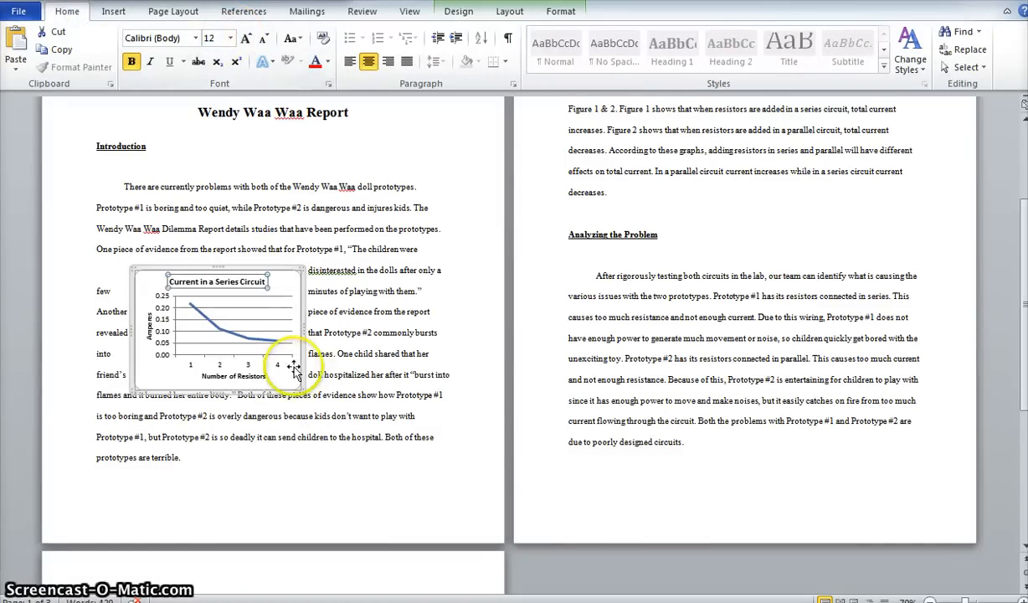
Shrink the series circuit chart slightly in both width and height within the Introduction paragraph.
left_click(252, 375)
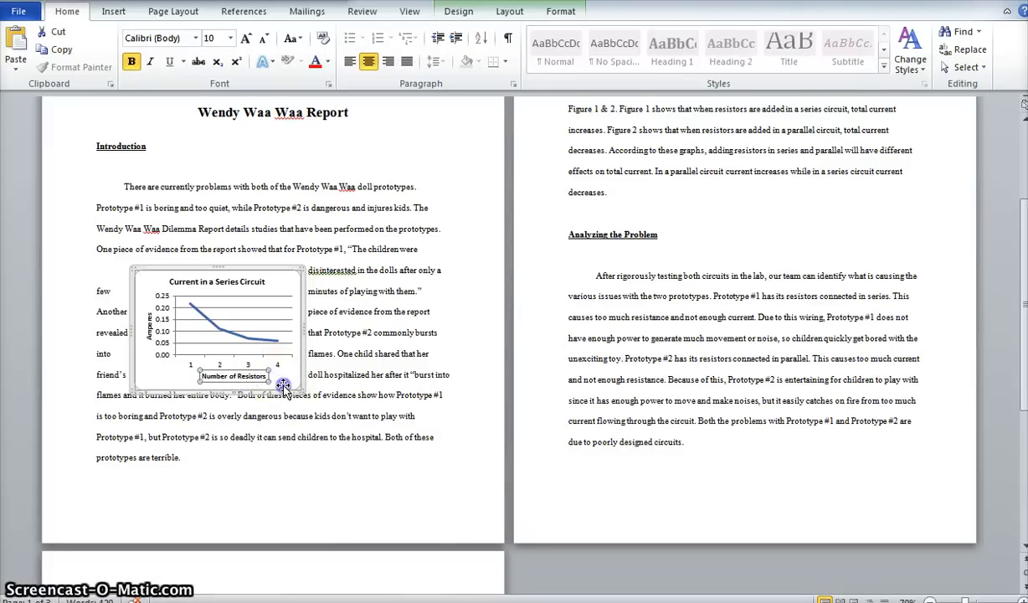
left_click(284, 384)
left_click_drag(297, 387, 285, 372)
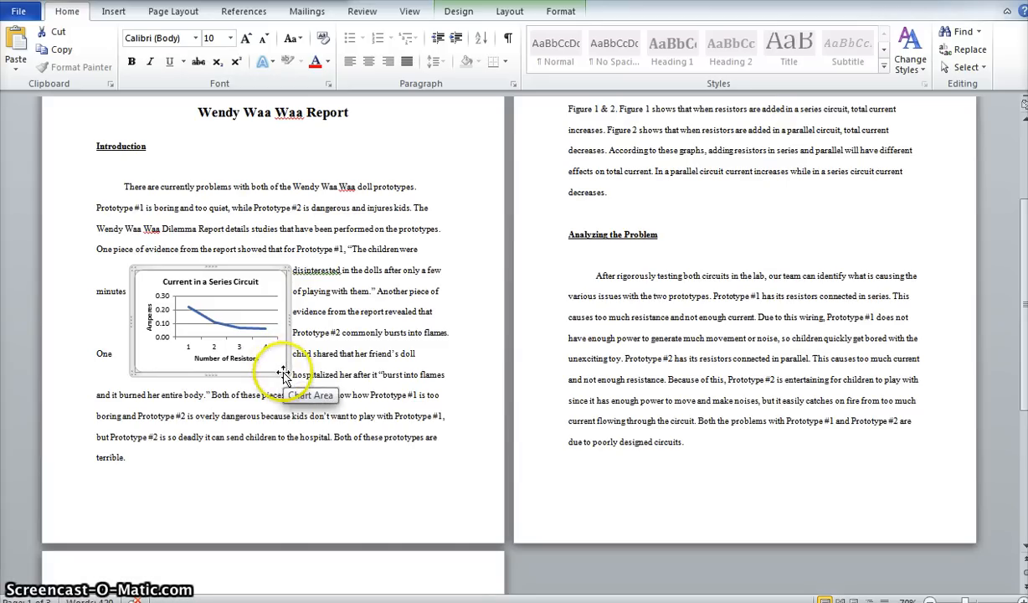
Try to move the series circuit chart from the Introduction into the Research Findings text on the second page.
left_click_drag(271, 349, 803, 283)
scroll(804, 283, "up", 4)
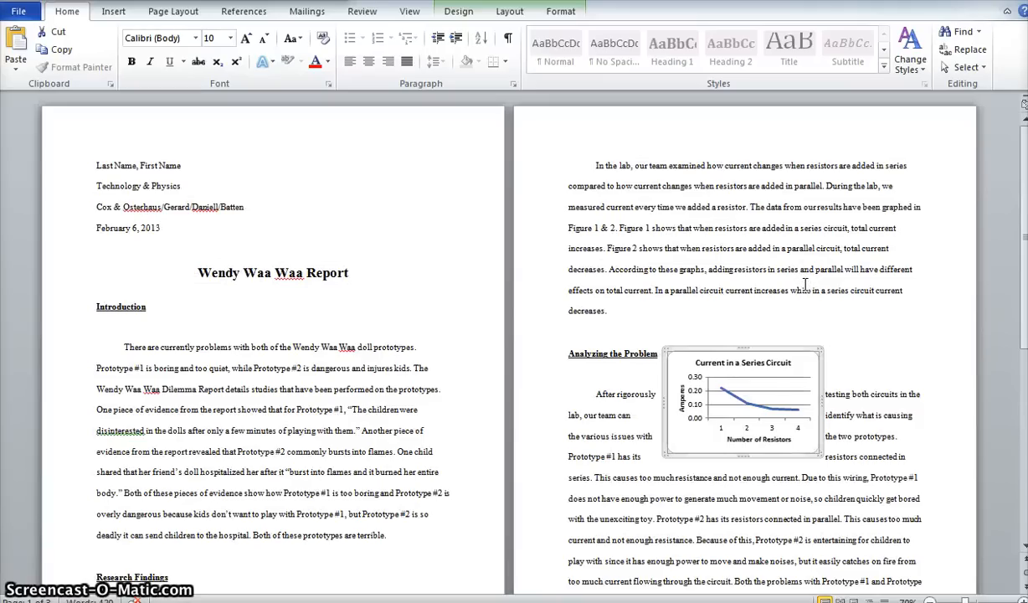
left_click_drag(801, 389, 917, 222)
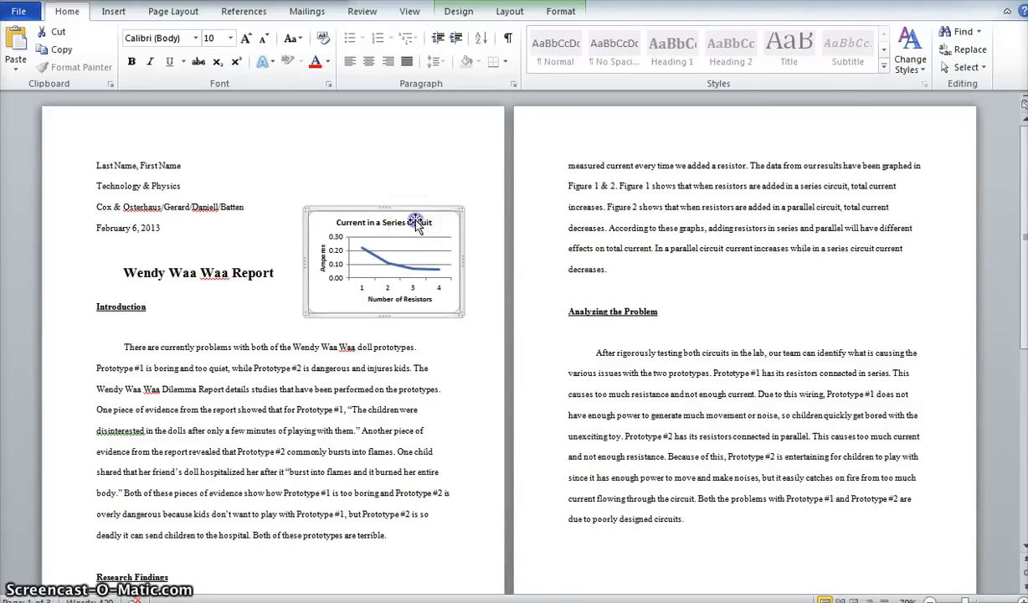
left_click_drag(410, 221, 867, 307)
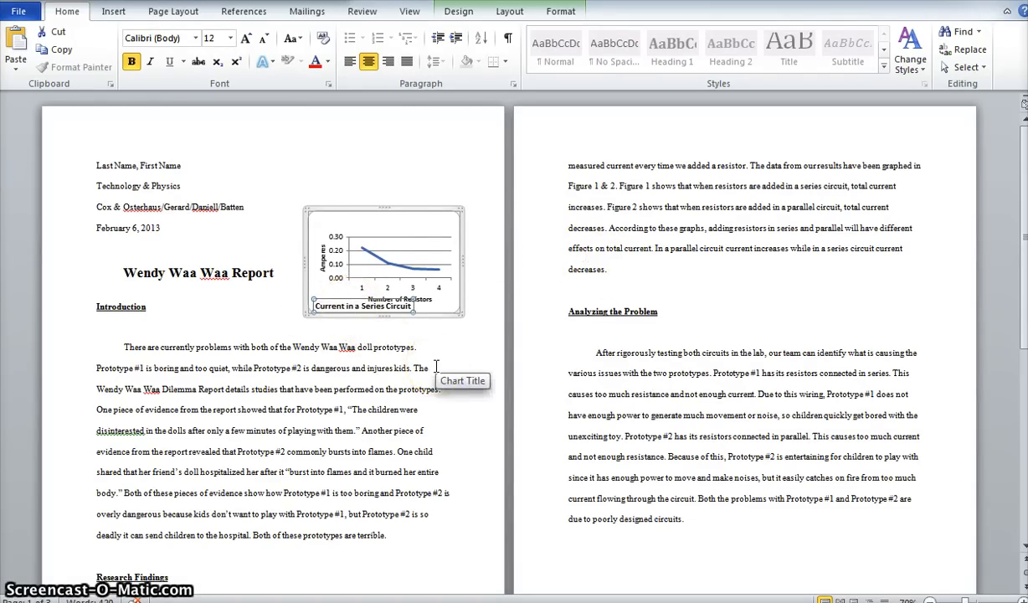
key("ctrl+z")
left_click(372, 282)
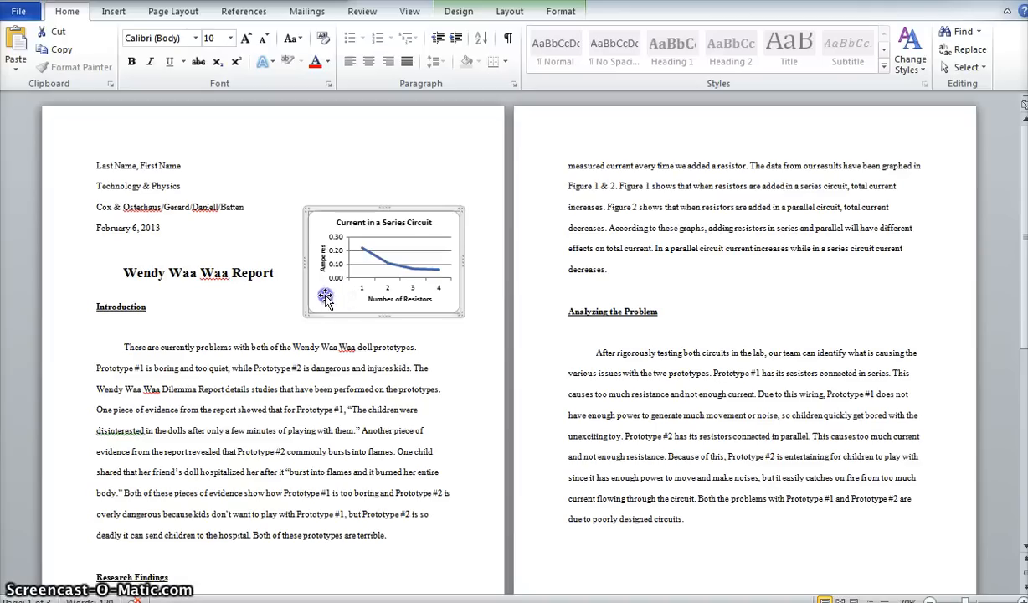
Move the series circuit chart to the right side of the Research Findings text on the second page.
left_click_drag(325, 299, 885, 240)
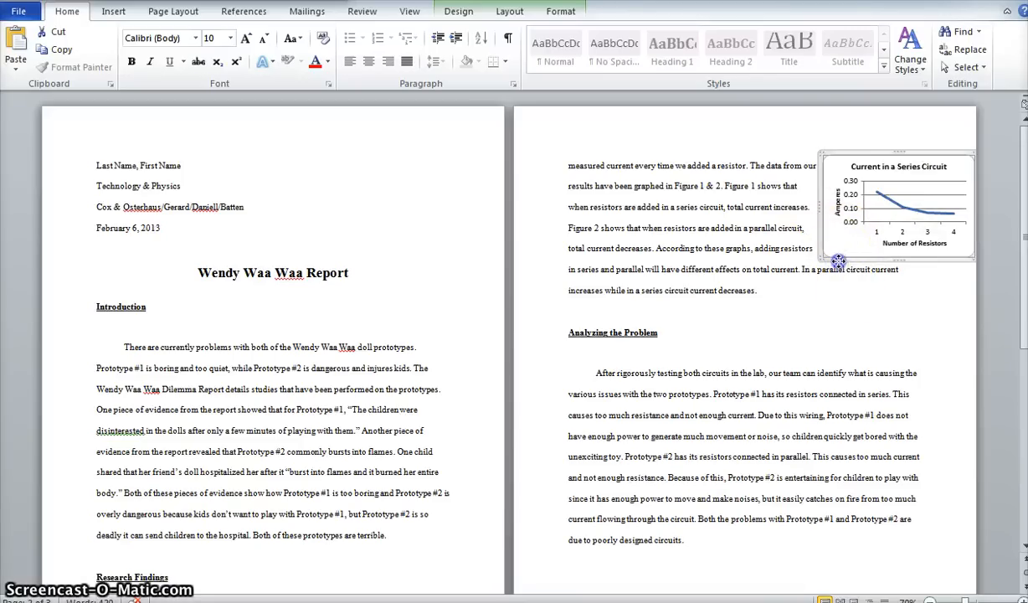
left_click_drag(839, 251, 816, 278)
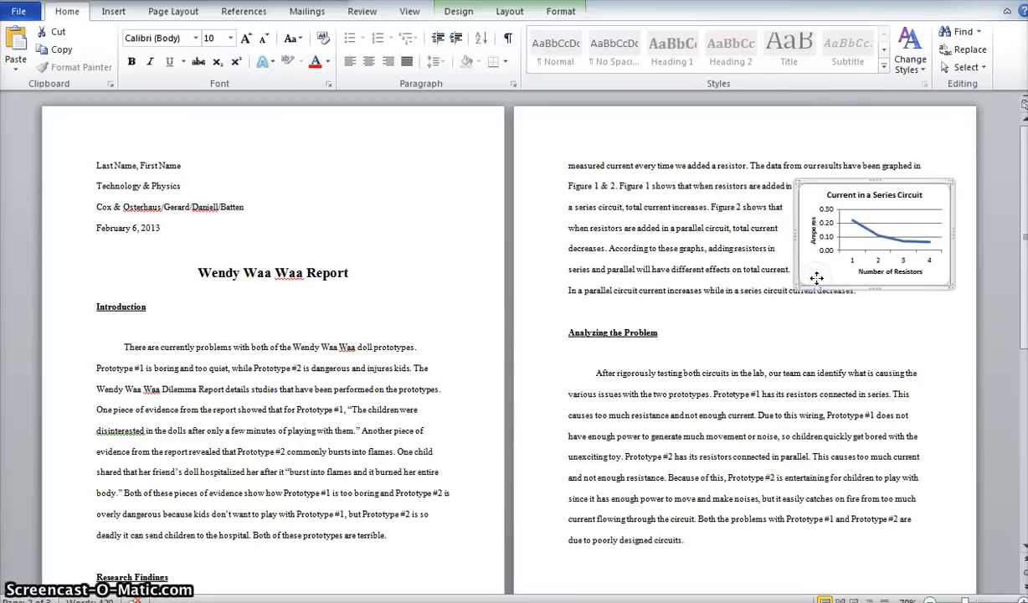
left_click(816, 280)
Set the text wrapping of the parallel circuit chart on the last page to Square.
scroll(752, 291, "down", 10)
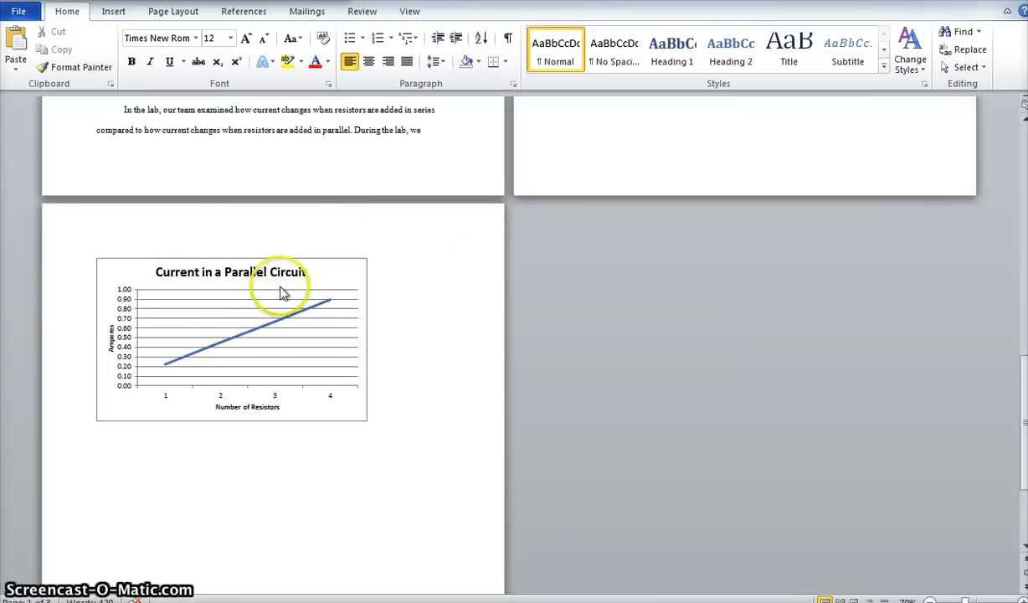
left_click(324, 275)
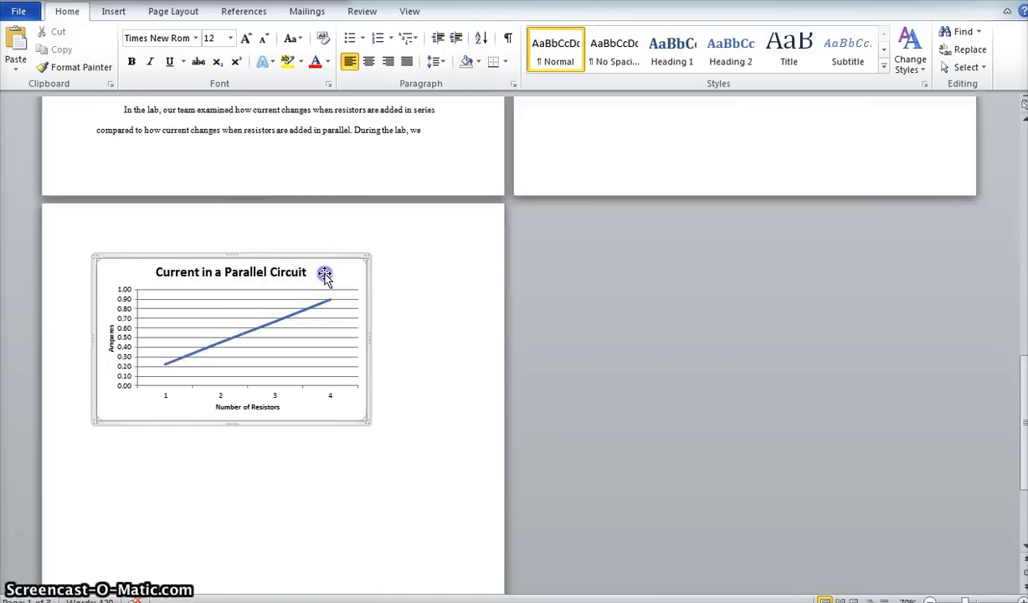
left_click(162, 19)
left_click(763, 50)
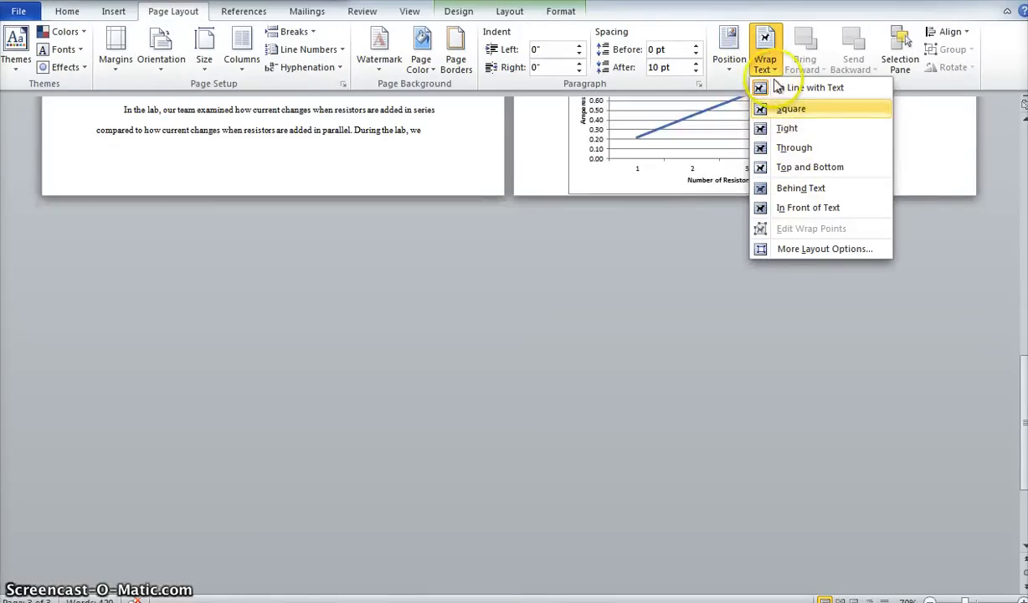
left_click(782, 87)
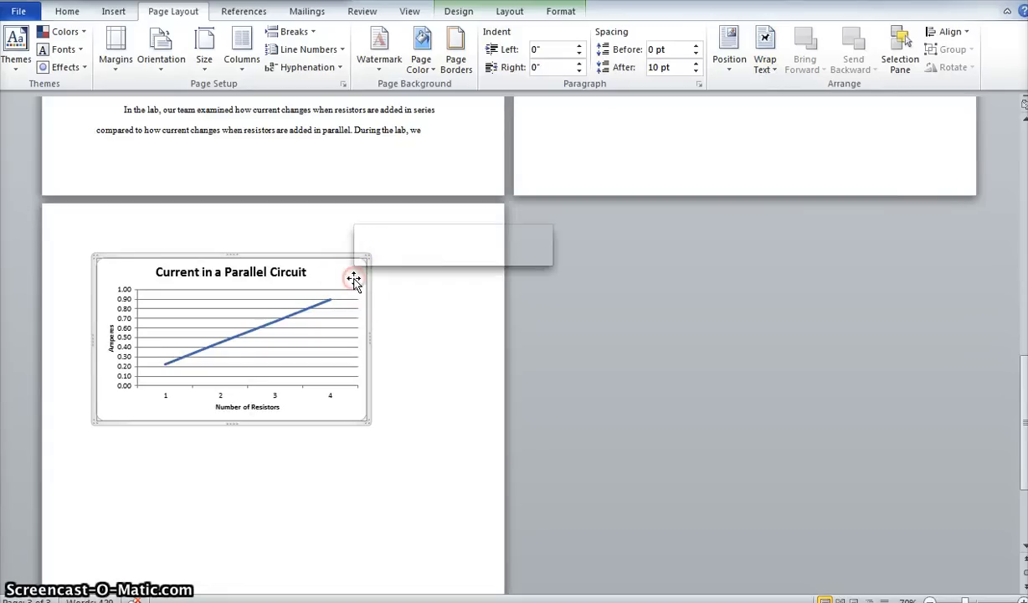
right_click(354, 281)
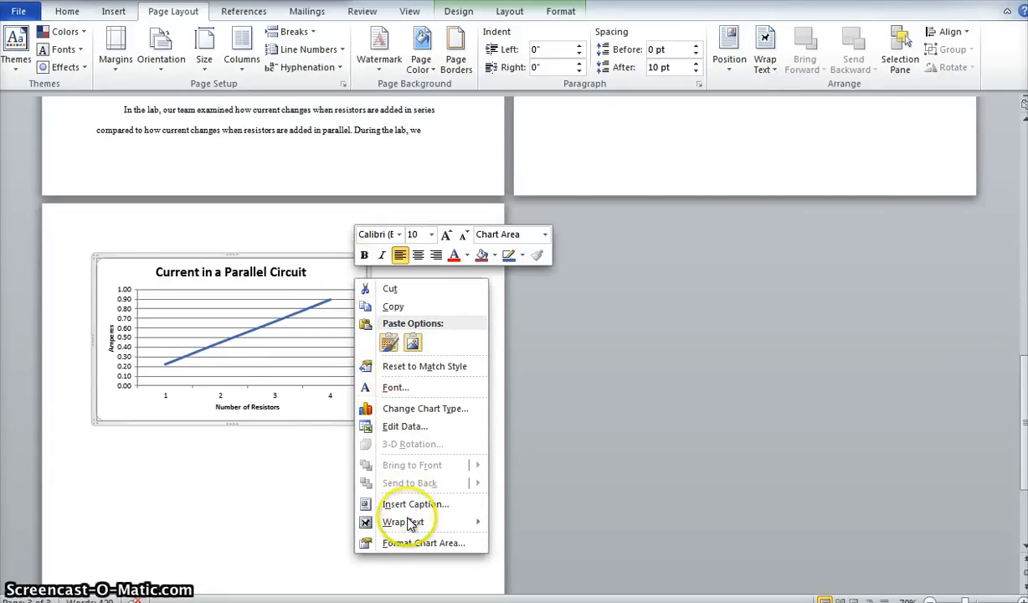
mouse_move(399, 527)
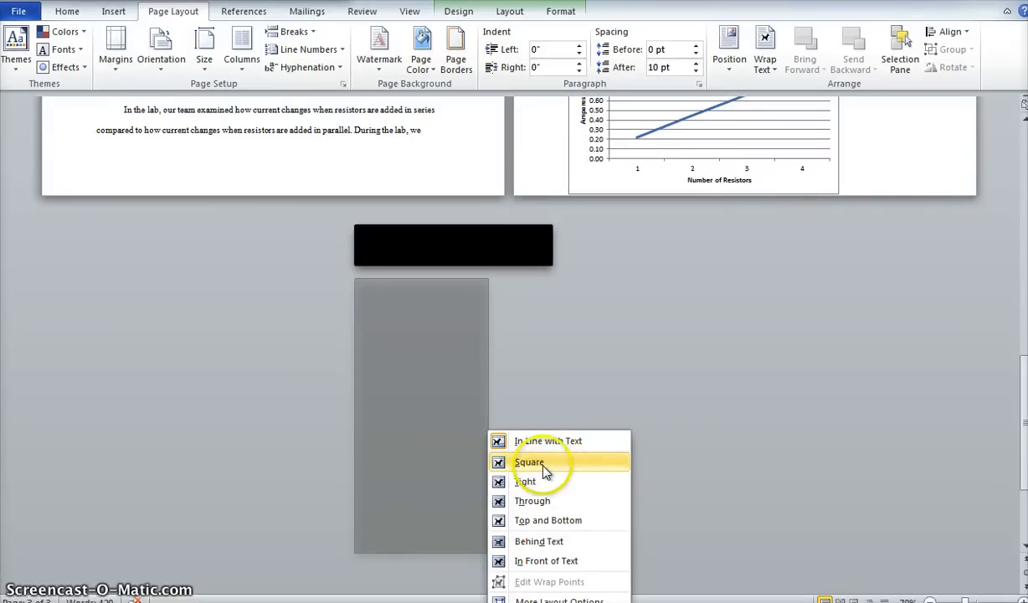
left_click(566, 466)
scroll(422, 353, "up", 2)
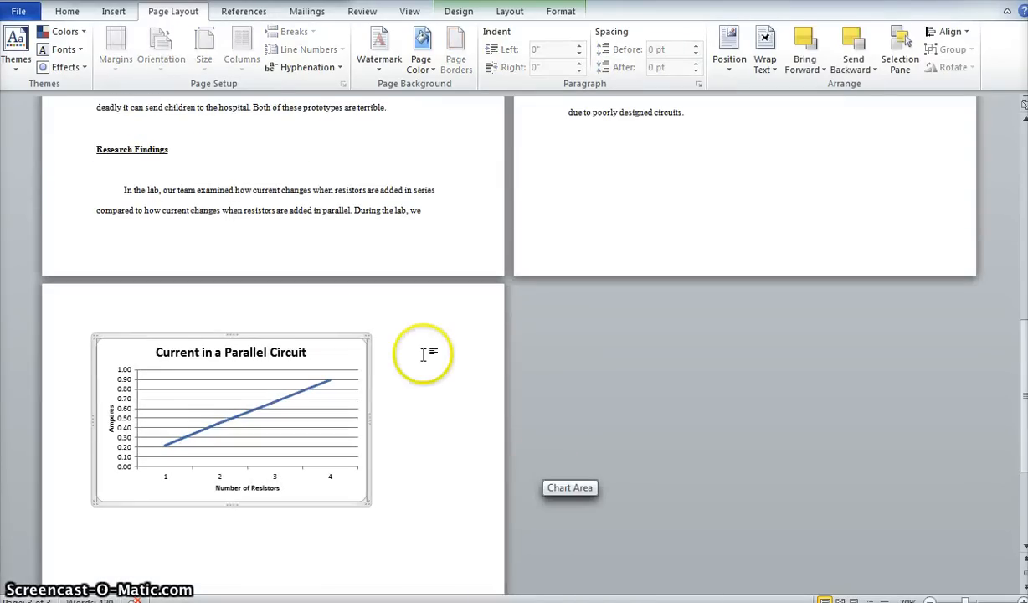
left_click(303, 351)
left_click_drag(303, 351, 321, 163)
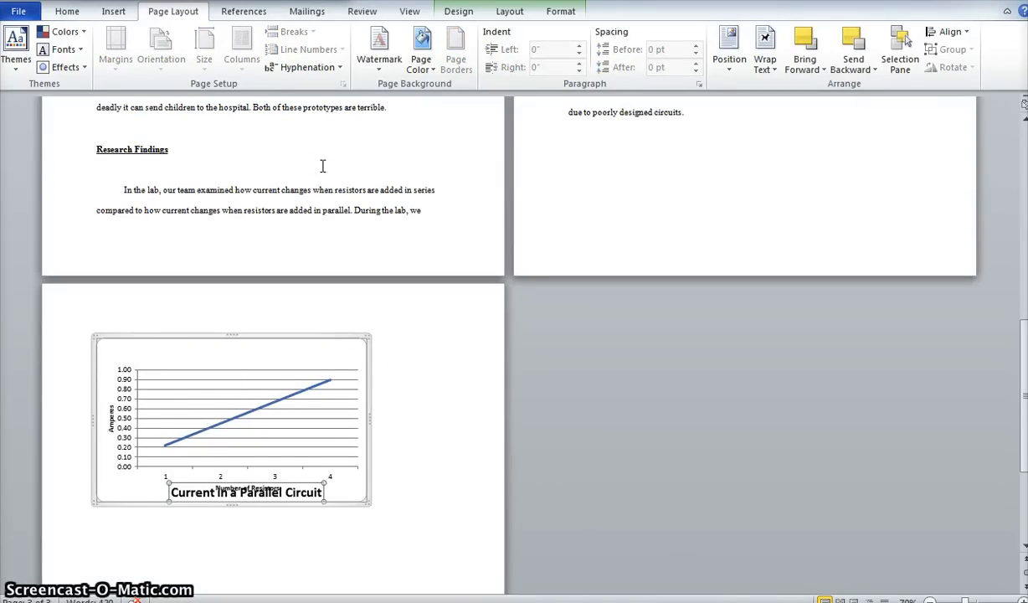
key("ctrl+z")
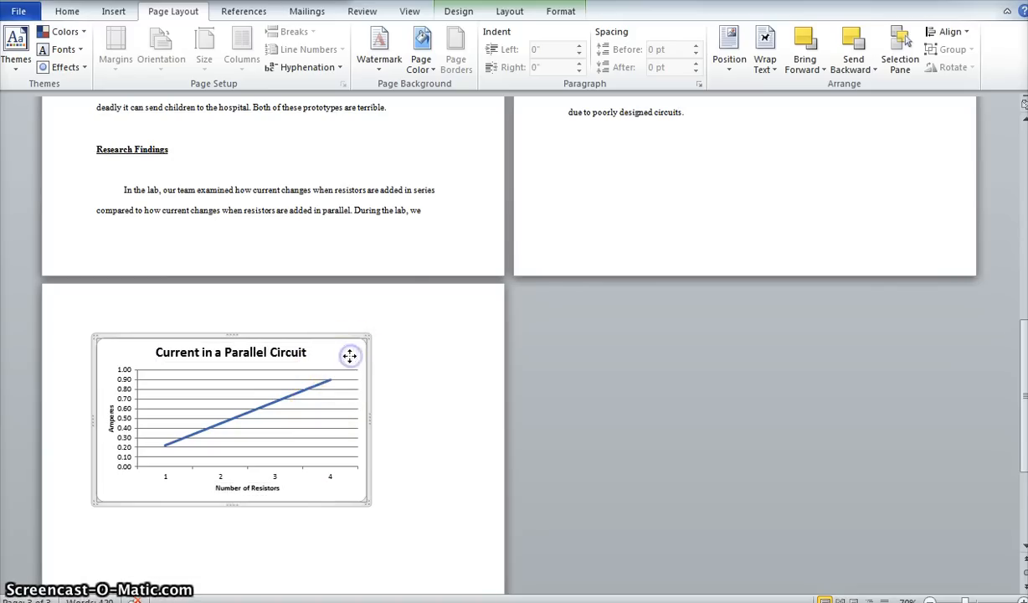
Move the parallel circuit chart to the right side of the Analyzing the Problem paragraph on the second page.
left_click_drag(457, 219, 396, 156)
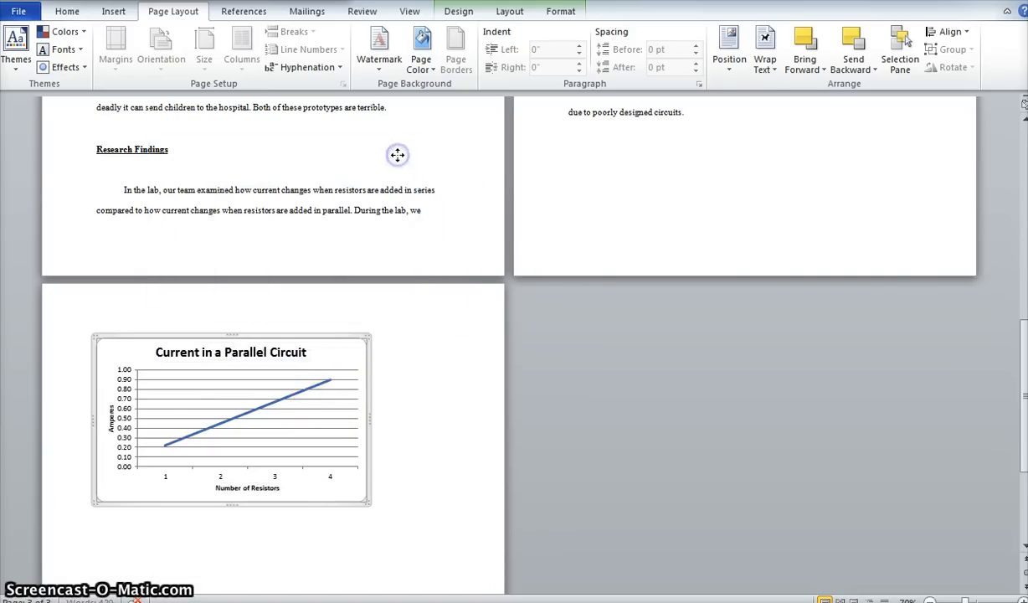
scroll(460, 162, "up", 2)
scroll(670, 258, "up", 5)
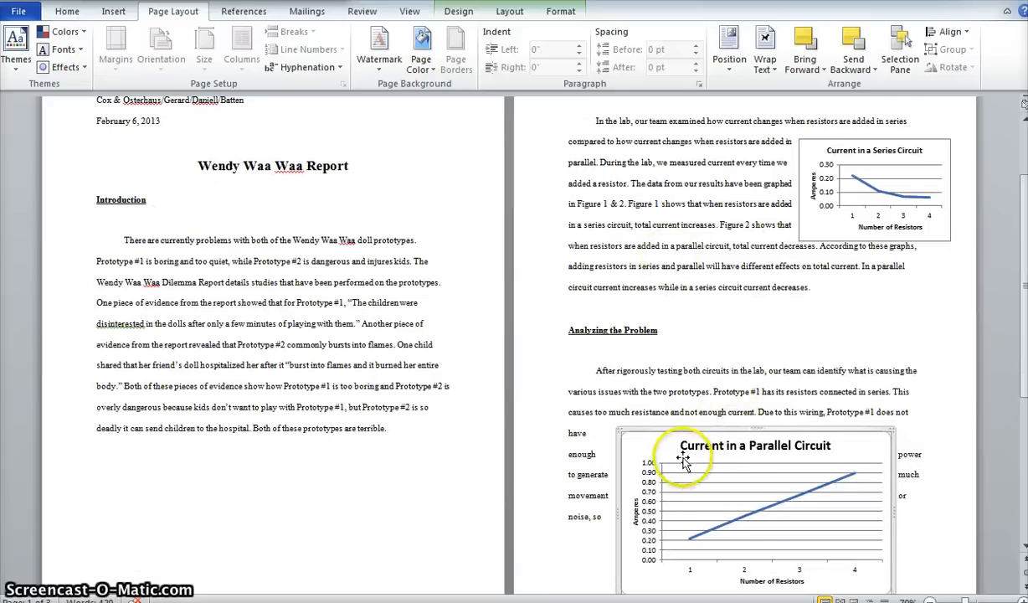
left_click_drag(683, 404, 708, 331)
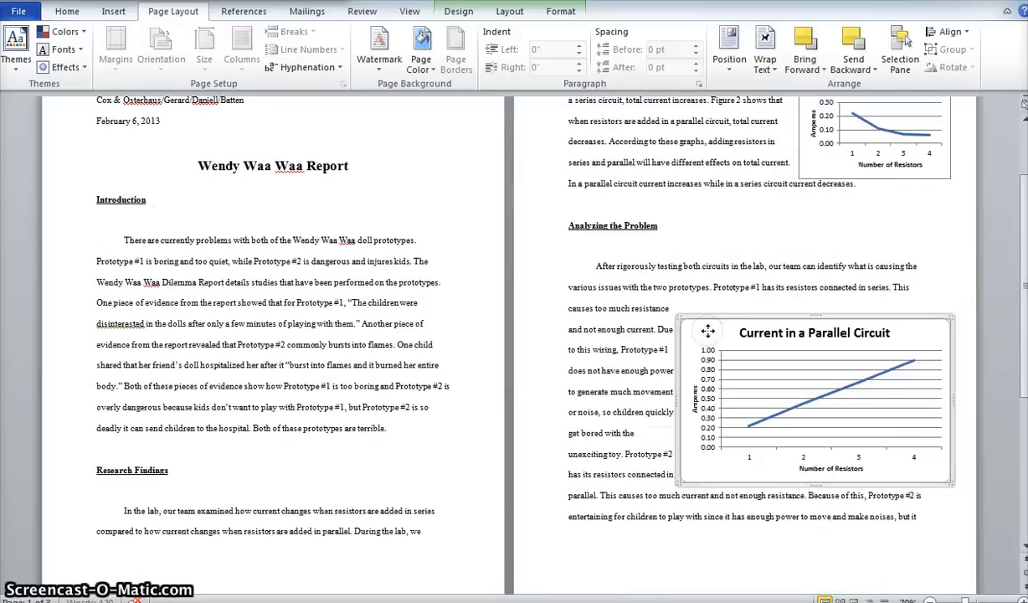
Shrink the parallel circuit chart to about the size of the series circuit chart, keeping its lower-right corner in place.
scroll(713, 301, "up", 1)
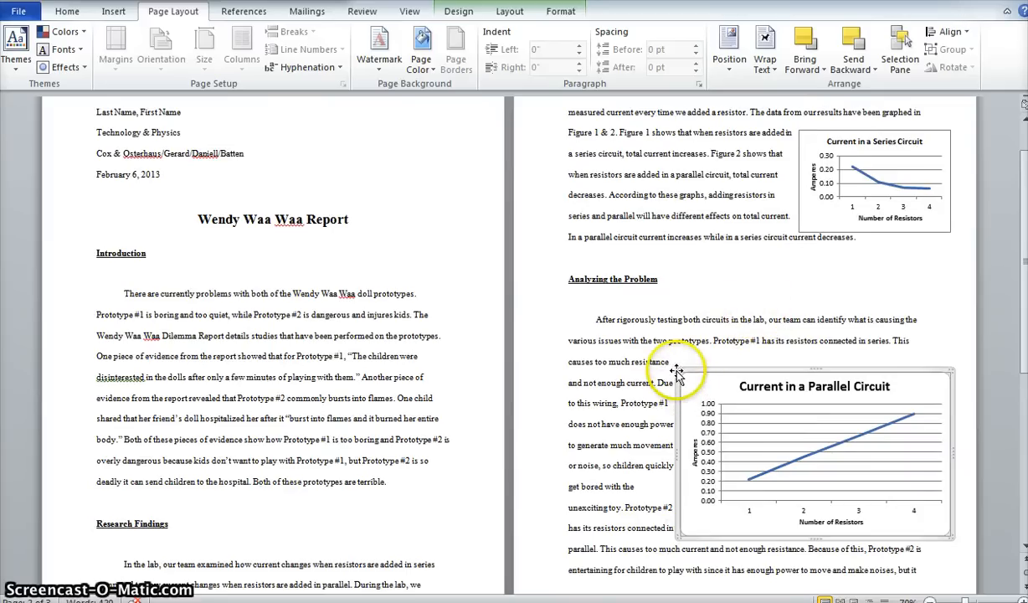
left_click_drag(679, 369, 726, 379)
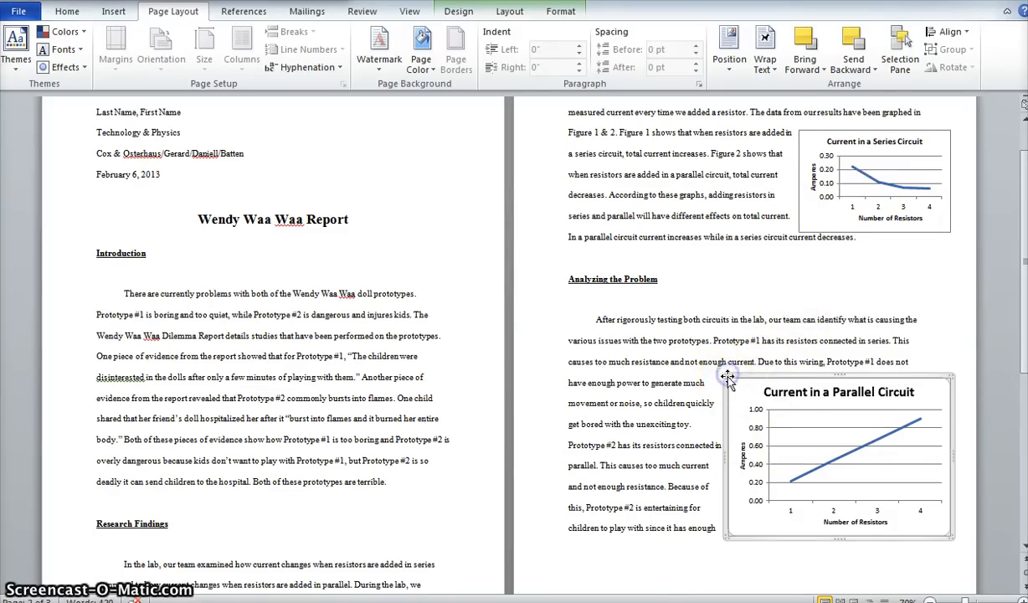
left_click_drag(765, 387, 850, 425)
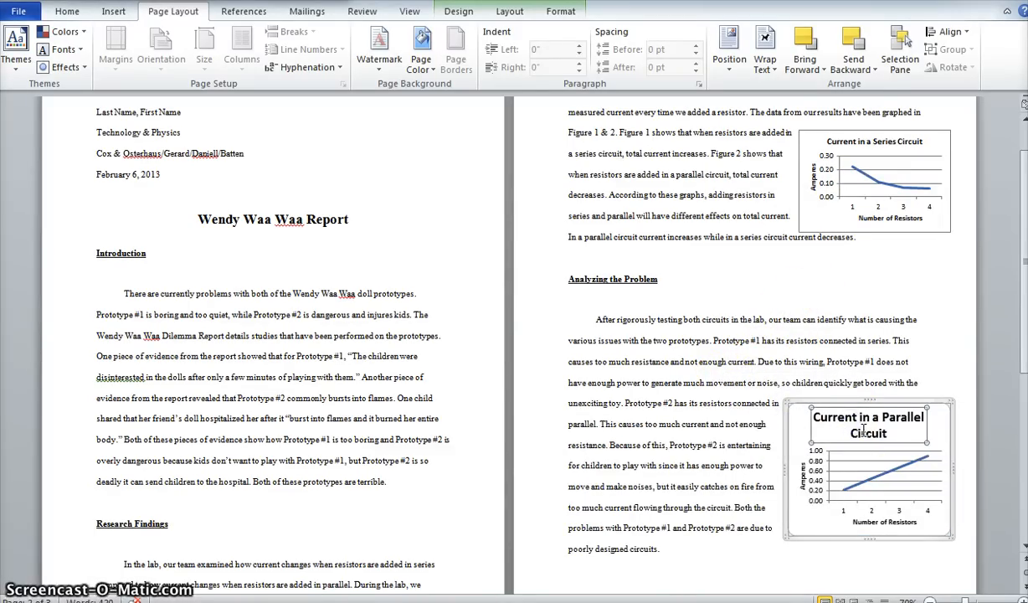
Set the parallel circuit chart's title font size to 12 and deselect the chart.
left_click(860, 437)
double_click(871, 434)
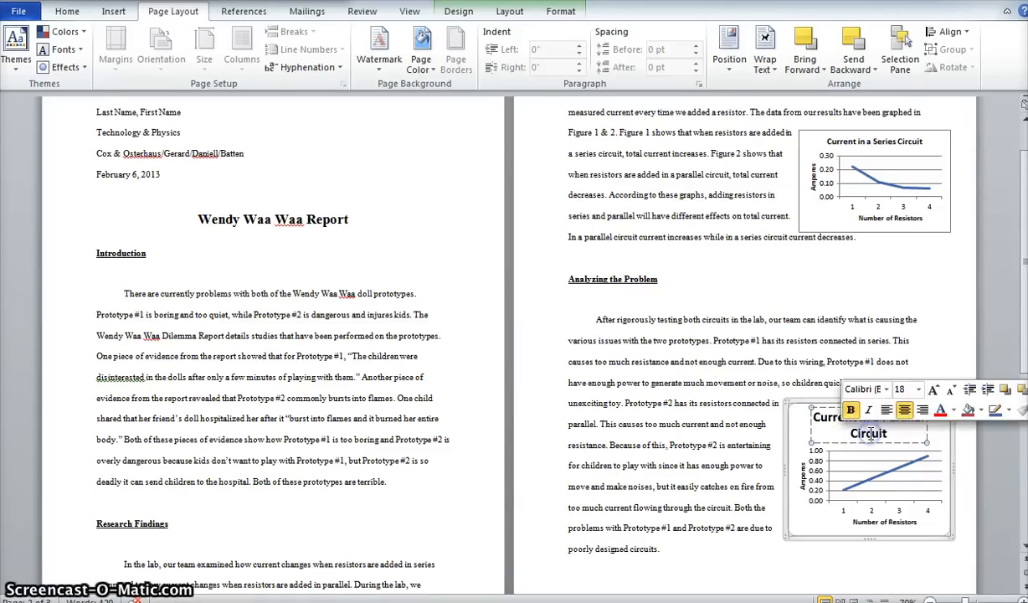
left_click(883, 432)
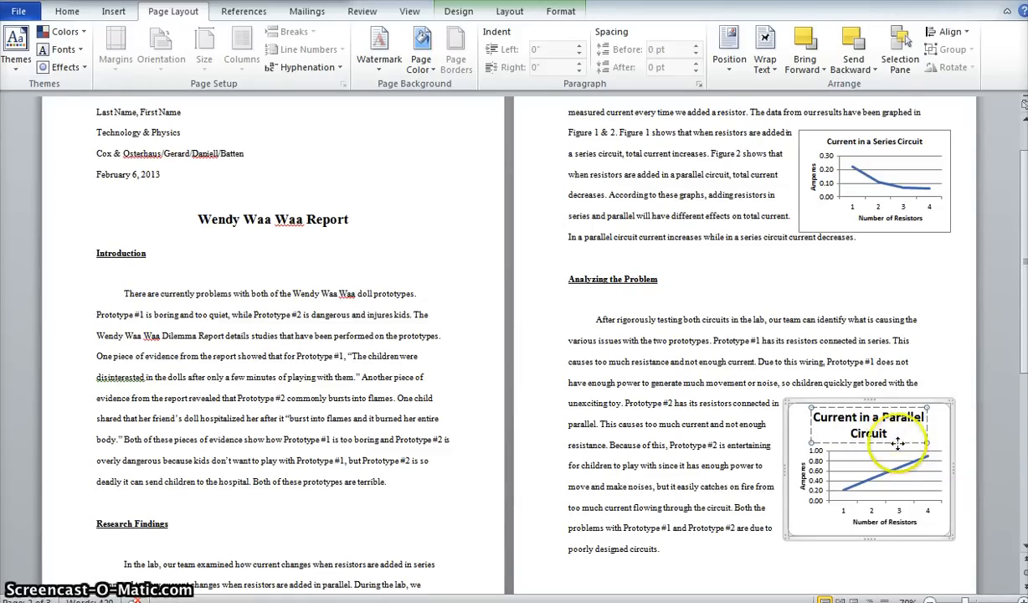
left_click(67, 11)
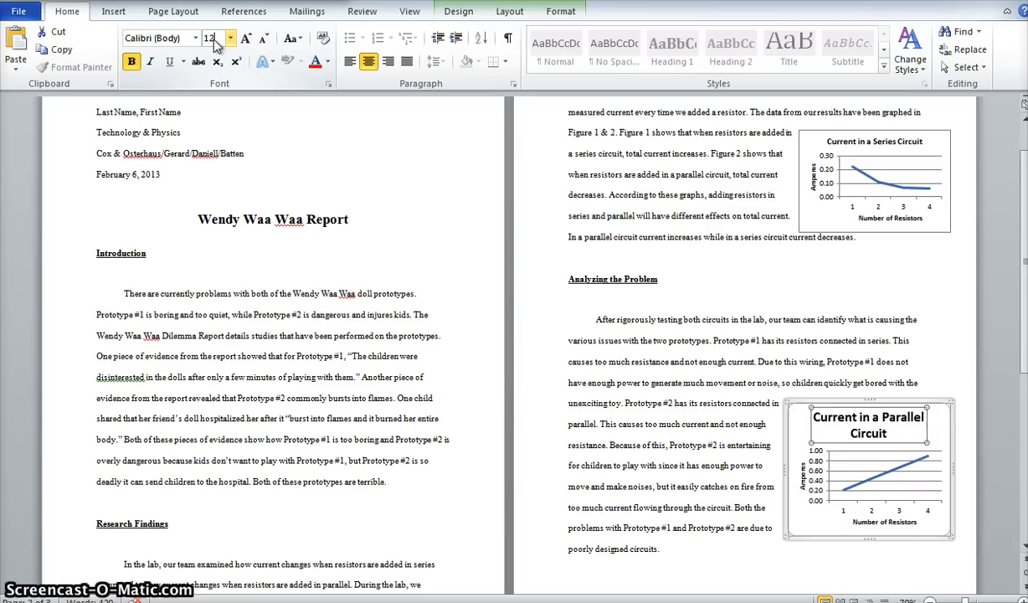
key("Return")
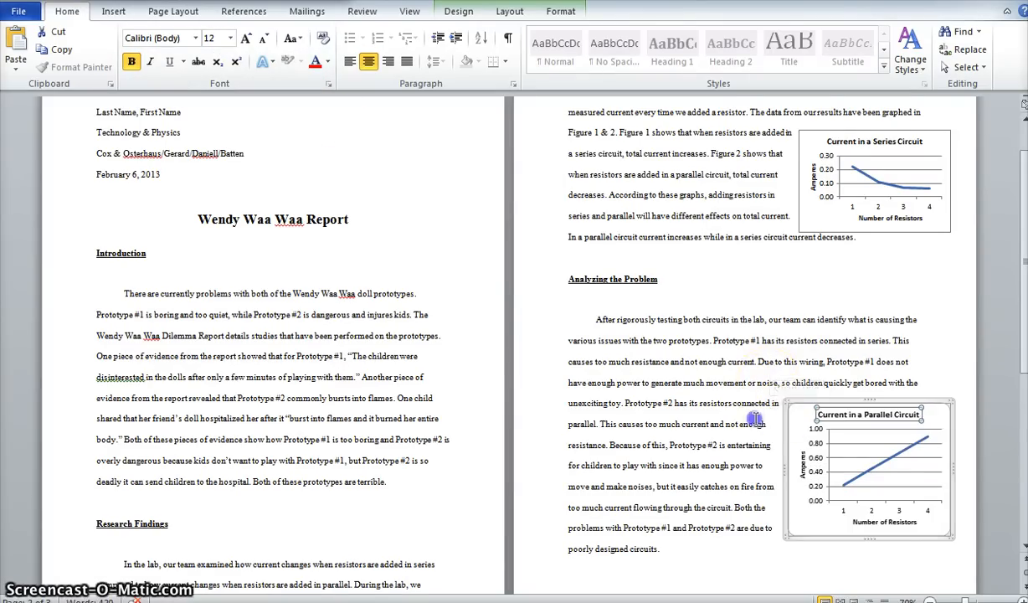
left_click(756, 404)
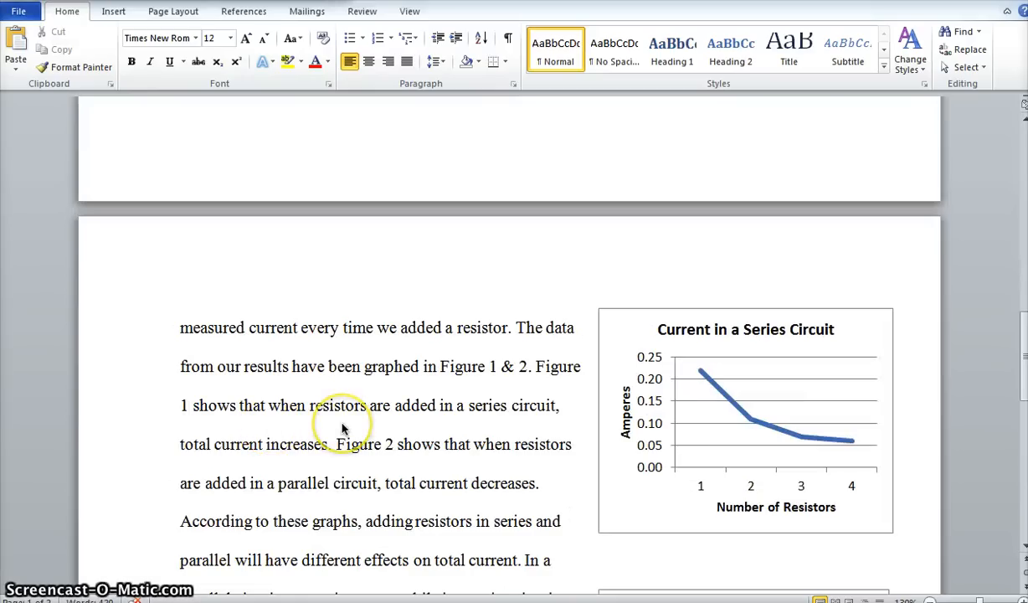
Review how both circuit charts sit beside the Research Findings and Analyzing the Problem text on the second page.
scroll(394, 402, "down", 2)
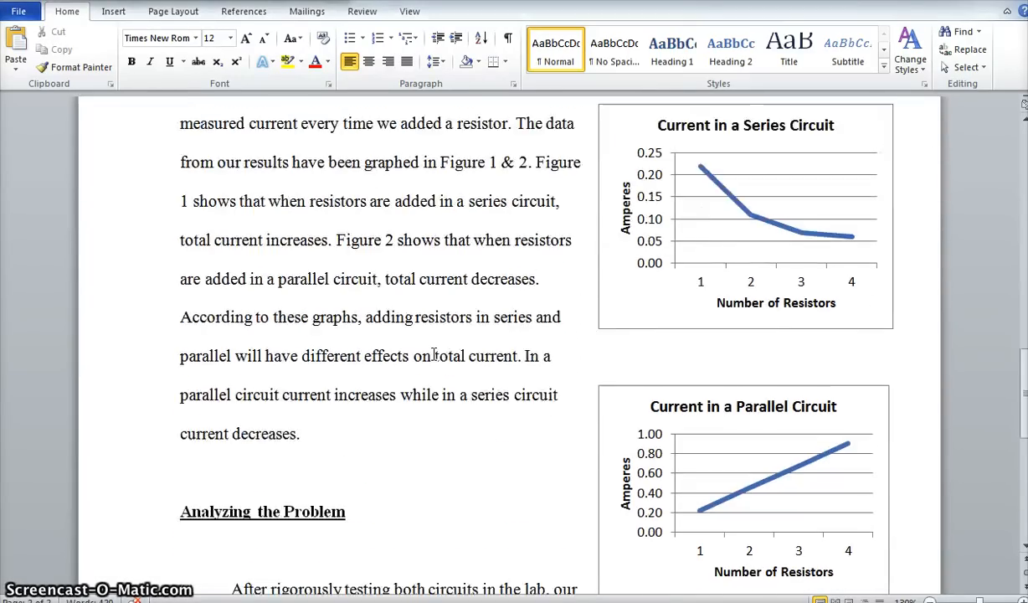
scroll(434, 355, "down", 1)
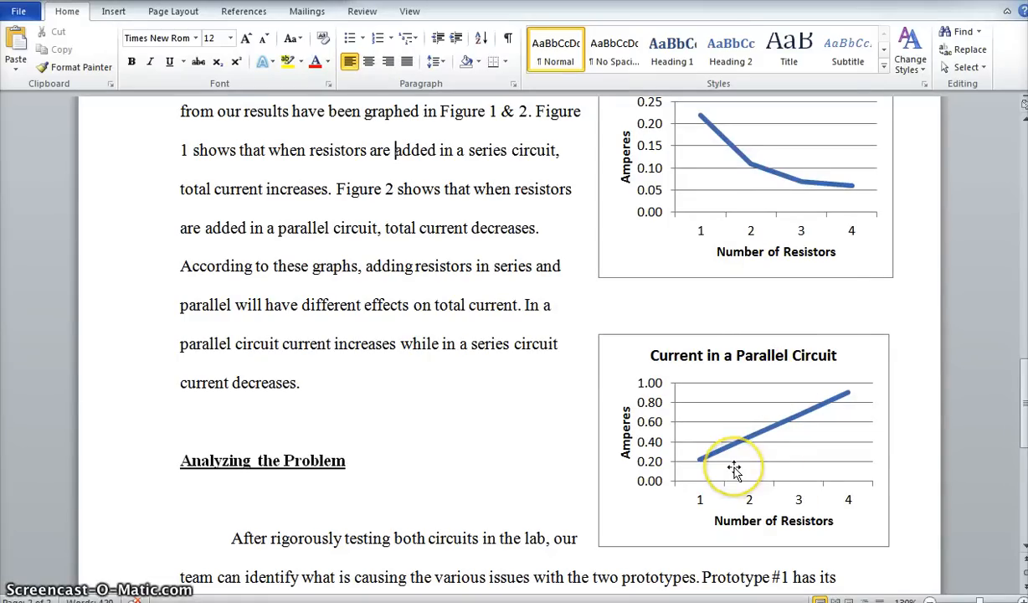
scroll(734, 469, "up", 3)
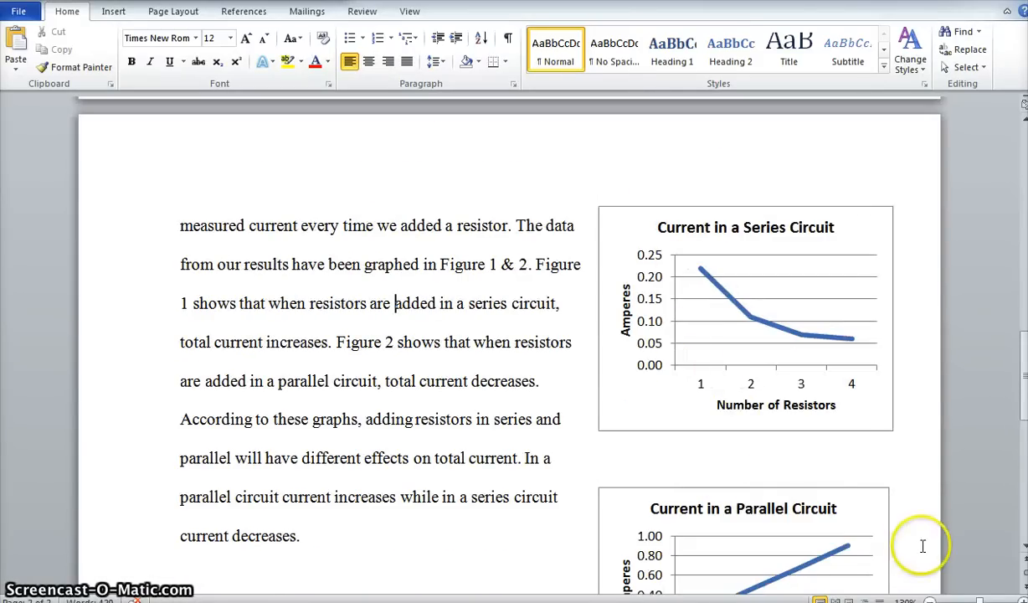
left_click(930, 600)
left_click(930, 600)
left_click(930, 600)
left_click(930, 600)
left_click(929, 600)
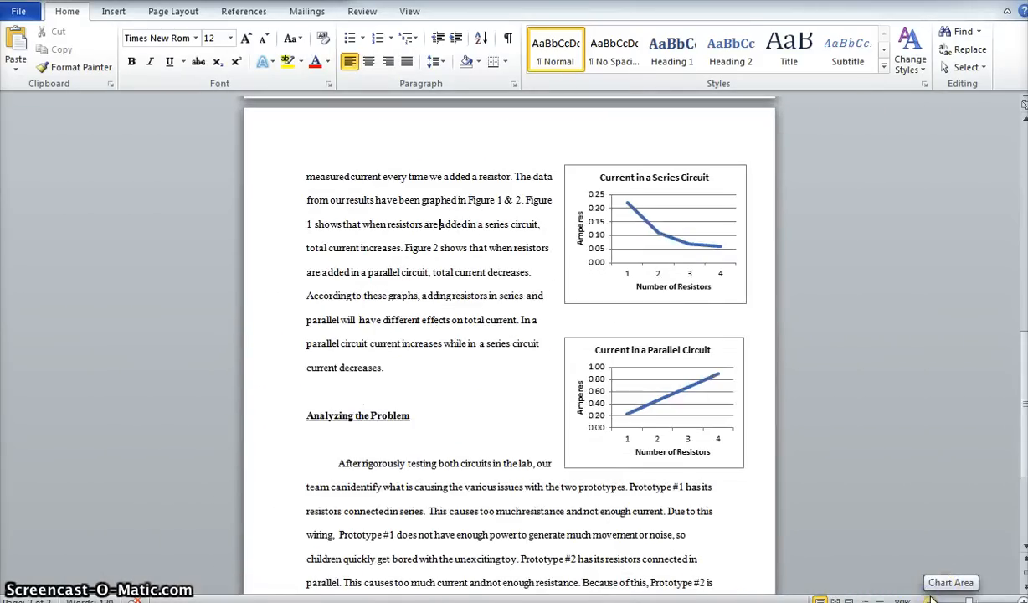
left_click(930, 600)
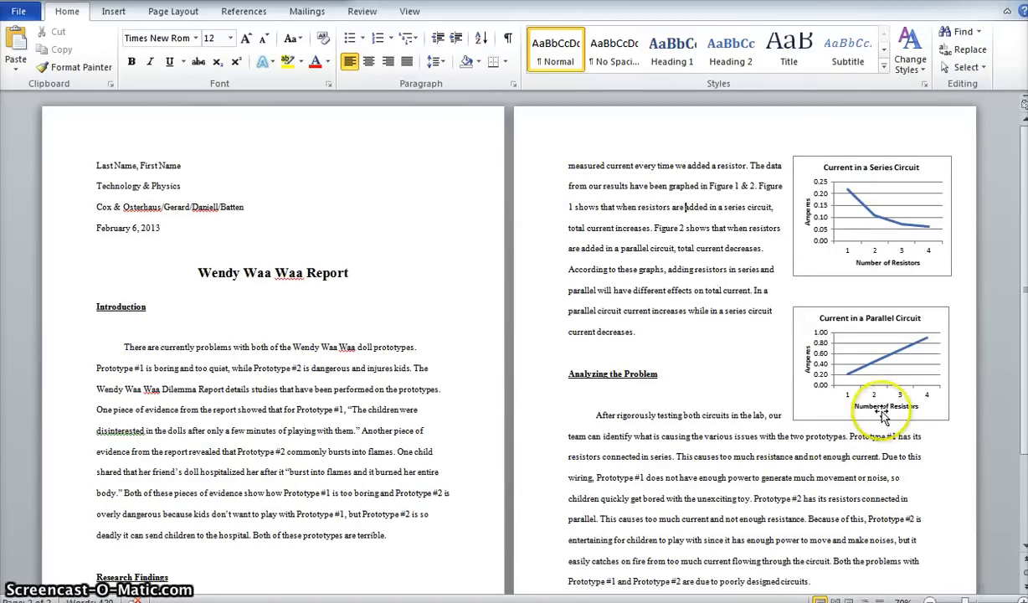
scroll(883, 416, "down", 2)
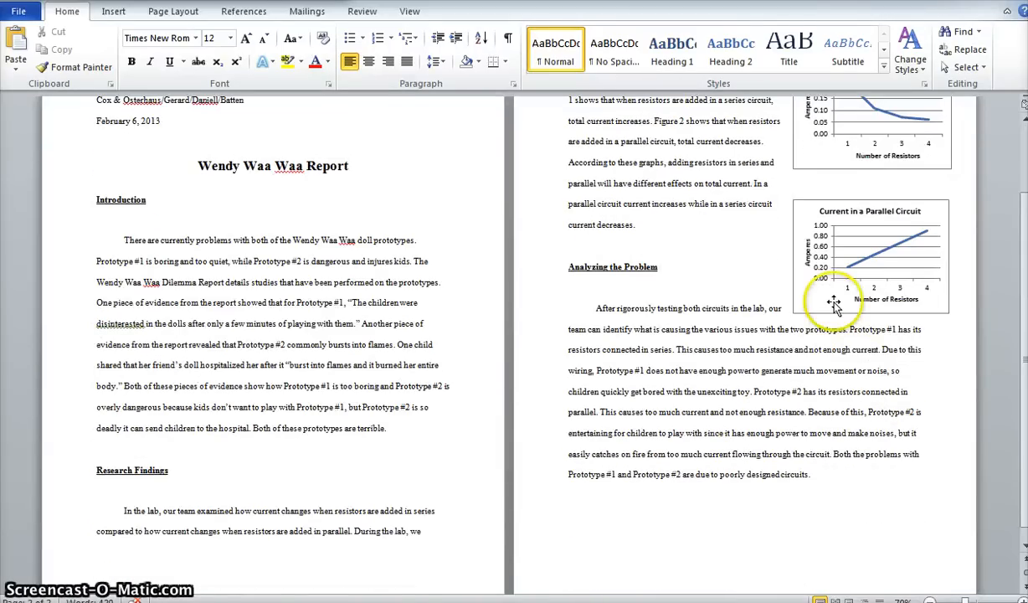
scroll(834, 305, "up", 2)
left_click(866, 292)
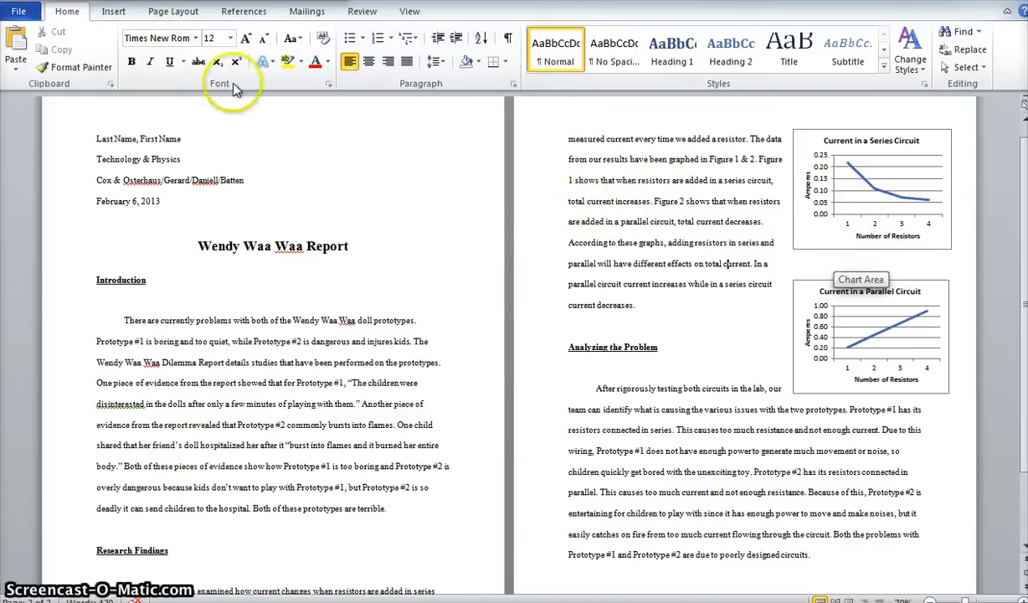
Insert a Simple Text Box on the second page and fill it with the caption "Figure 1".
left_click(793, 264)
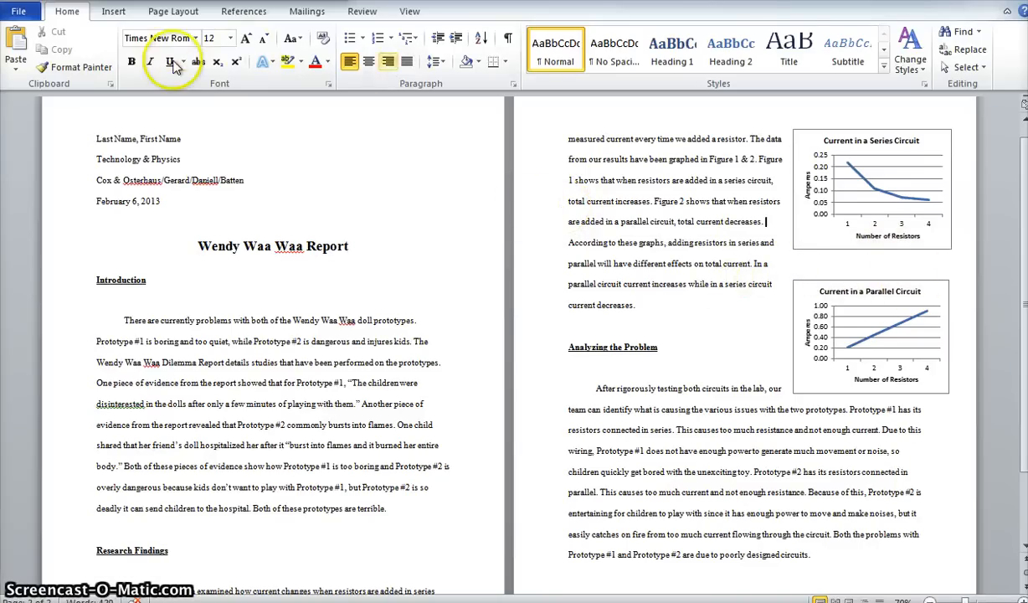
left_click(113, 12)
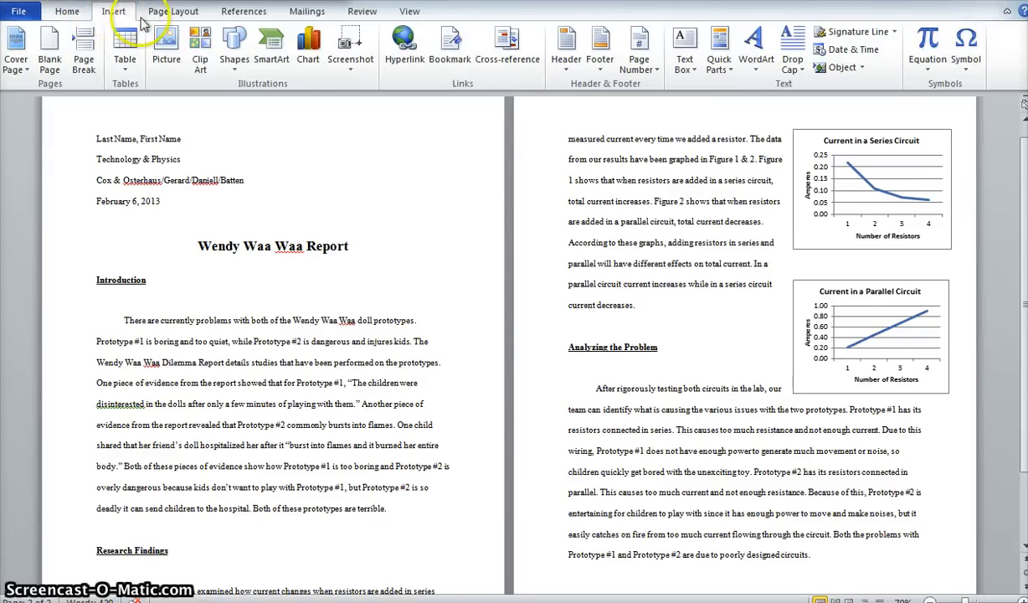
left_click(686, 65)
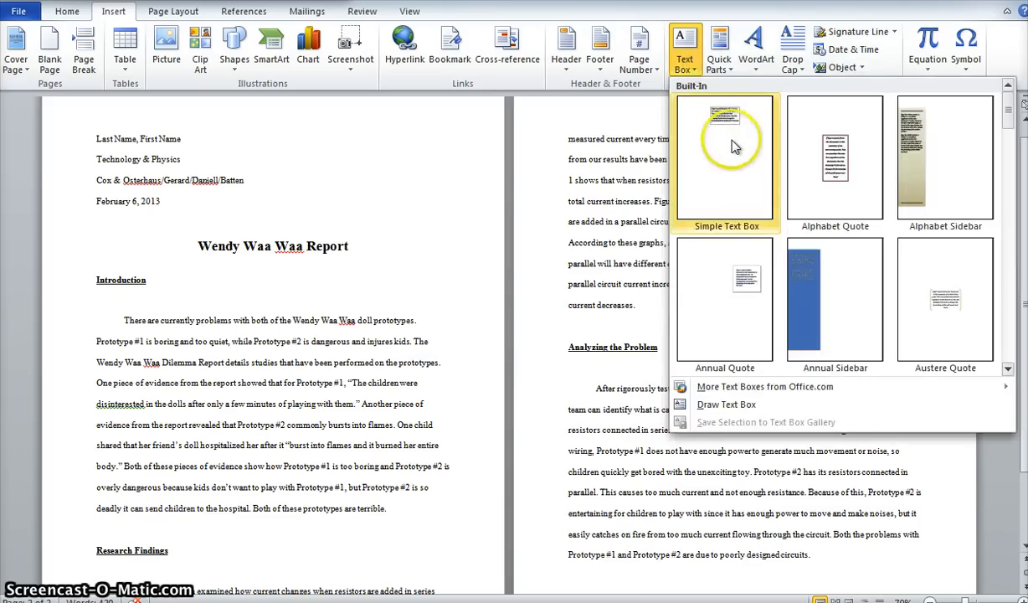
left_click(730, 140)
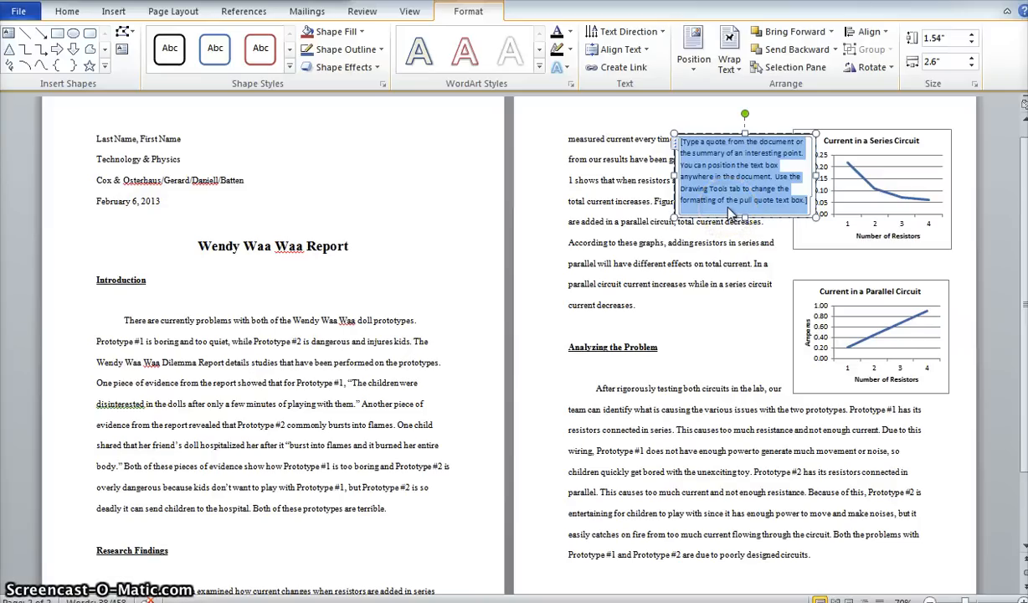
type("Figure 1")
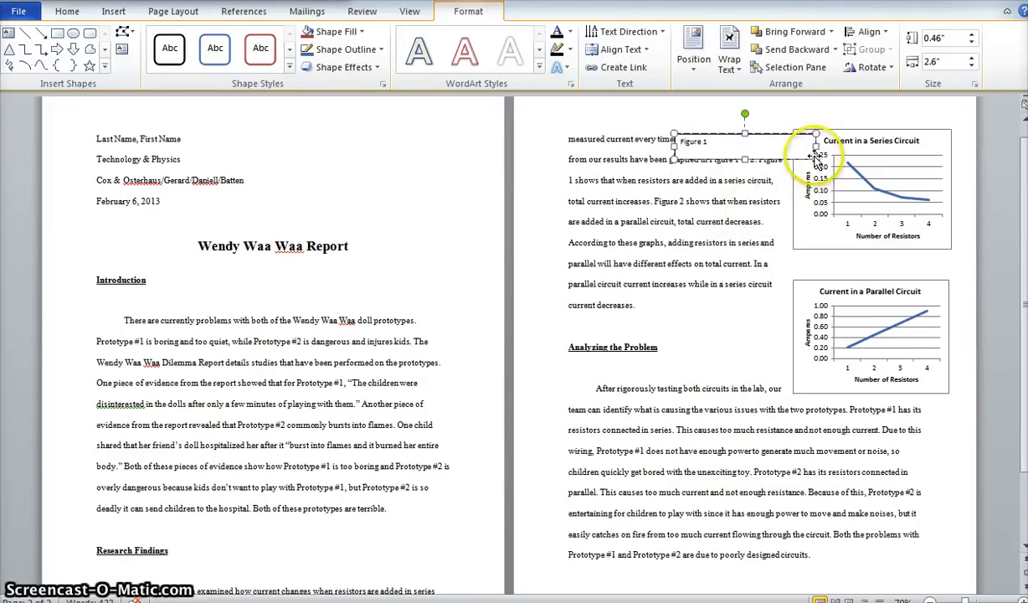
Shrink the Figure 1 text box to about 0.39" high by 0.9" wide and place it directly beneath the series circuit chart.
left_click_drag(810, 158, 720, 156)
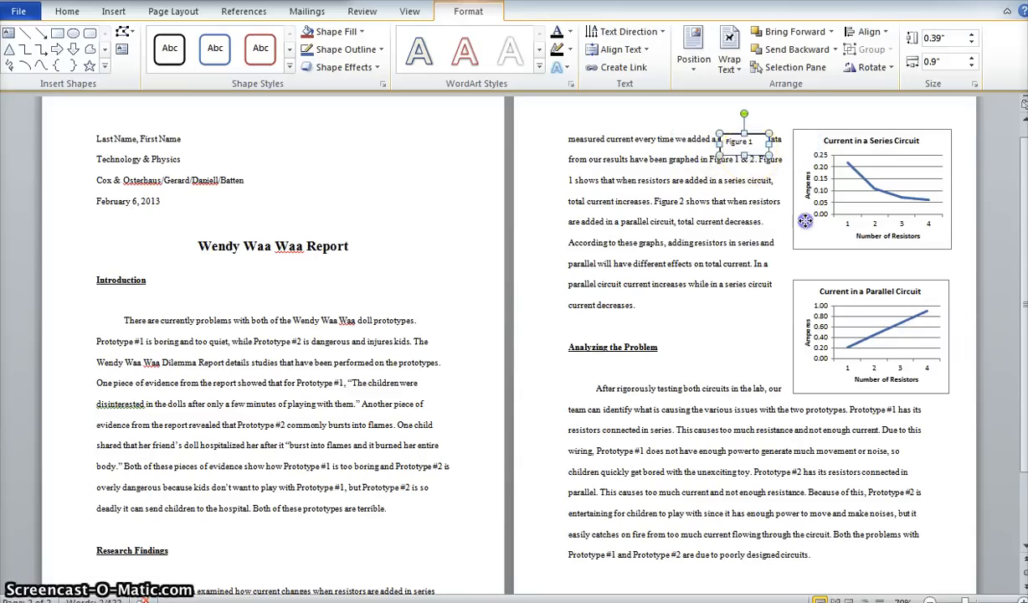
left_click_drag(804, 220, 886, 267)
left_click(974, 233)
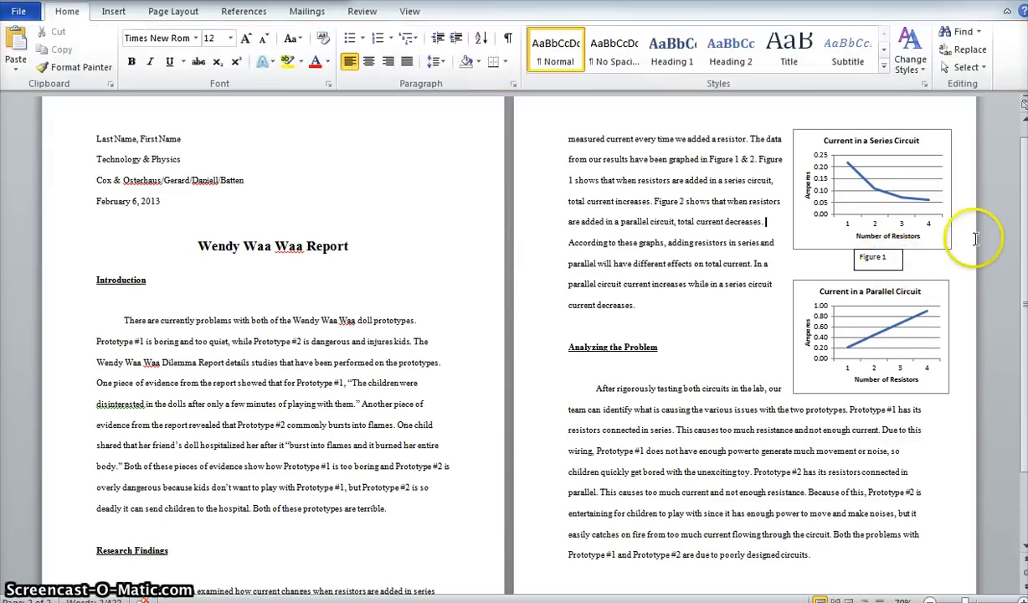
left_click(895, 259)
left_click(885, 270)
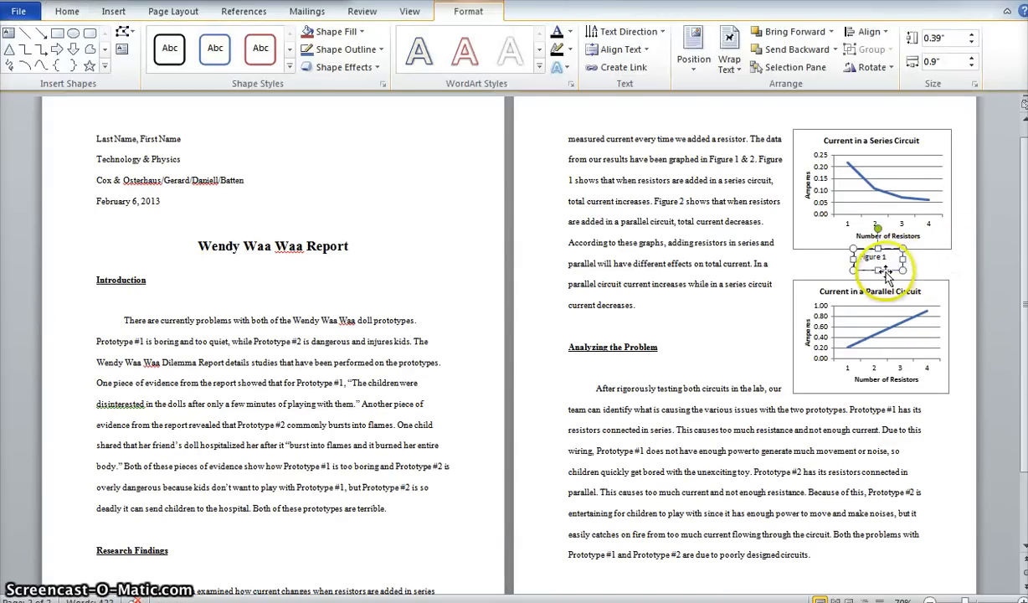
left_click(973, 283)
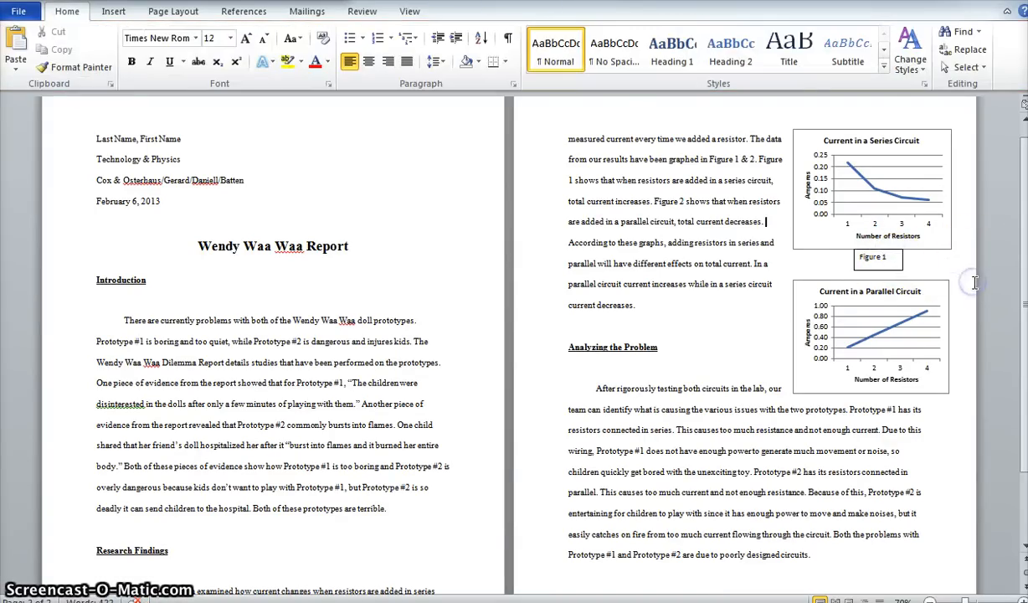
Remove the outline from the Figure 1 text box and deselect it.
left_click(887, 268)
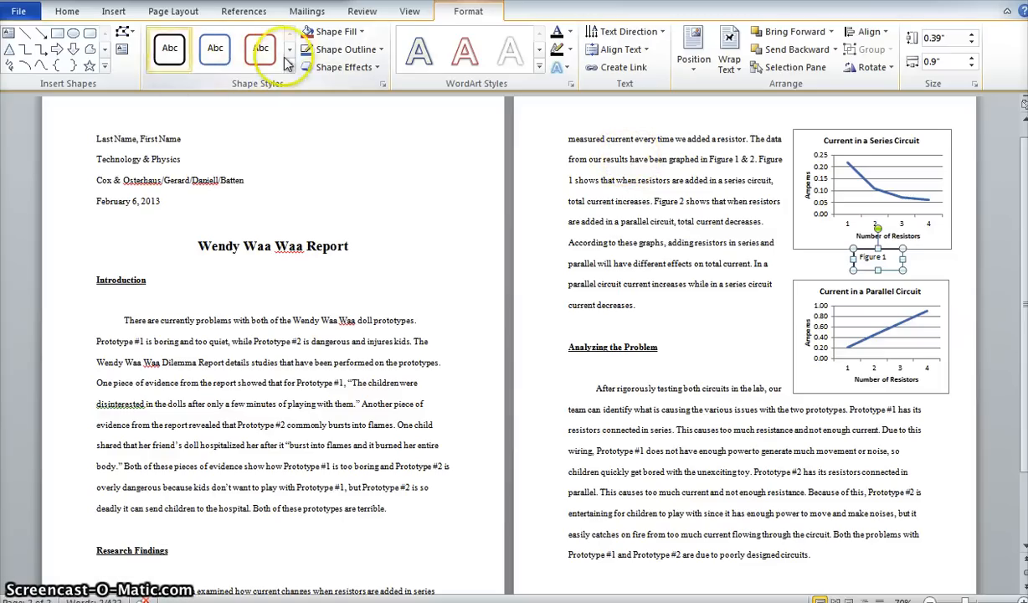
left_click(369, 51)
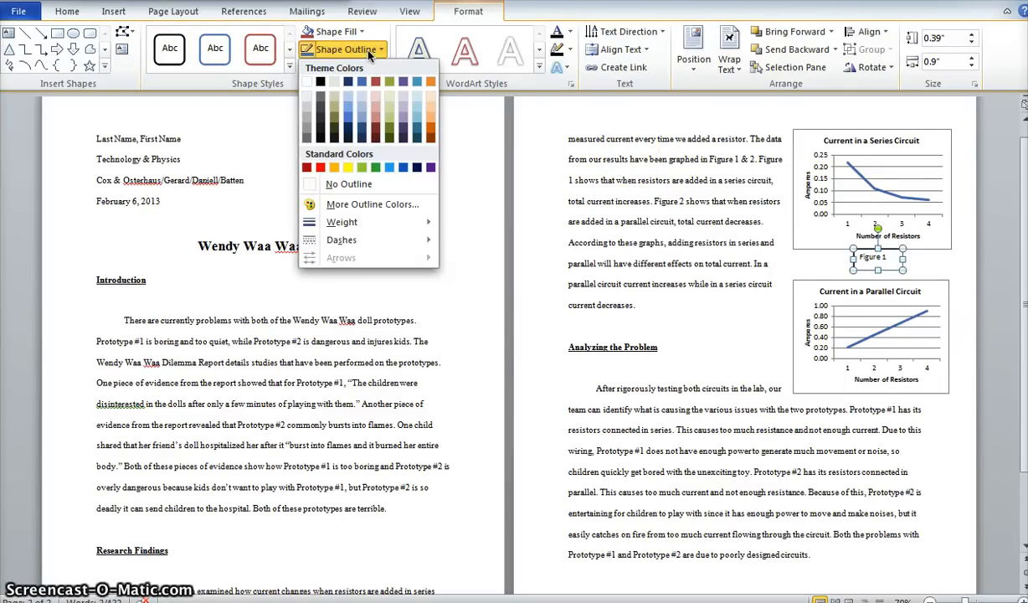
left_click(360, 187)
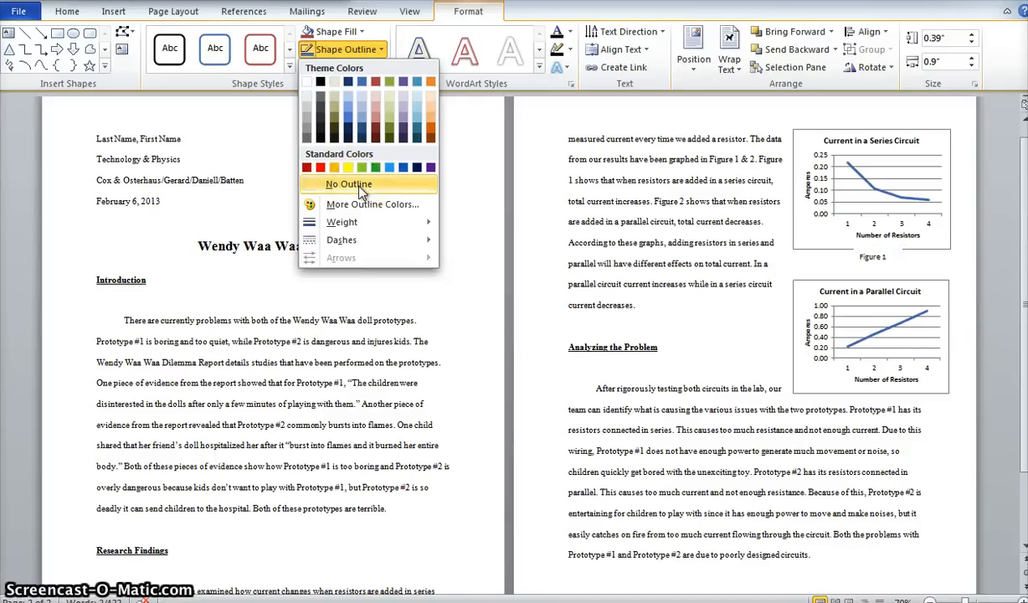
left_click(361, 189)
left_click(919, 260)
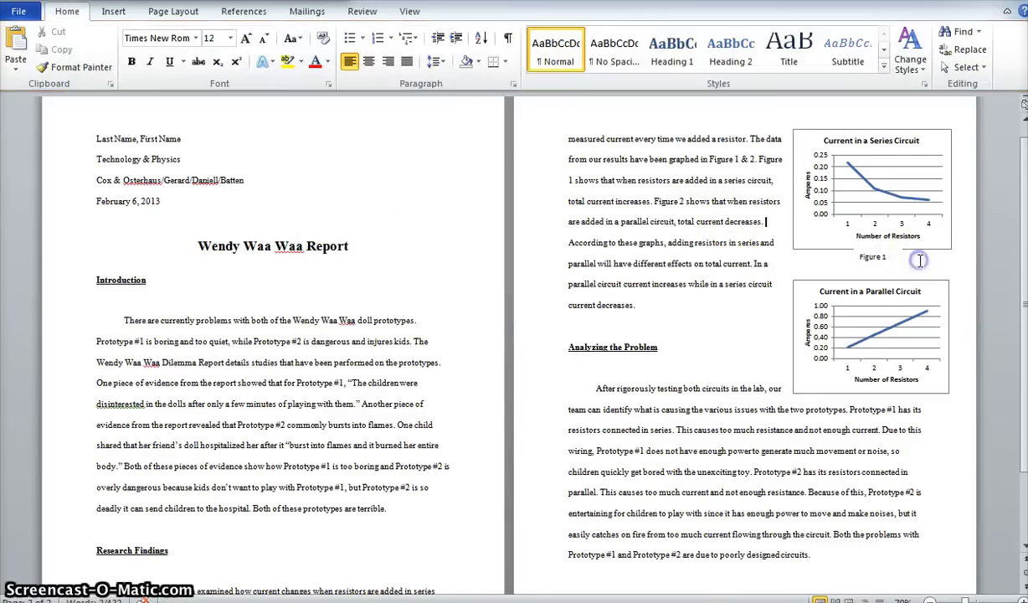
Nudge the Figure 1 caption slightly lower so that its box clears the series circuit chart's bottom border.
left_click(885, 260)
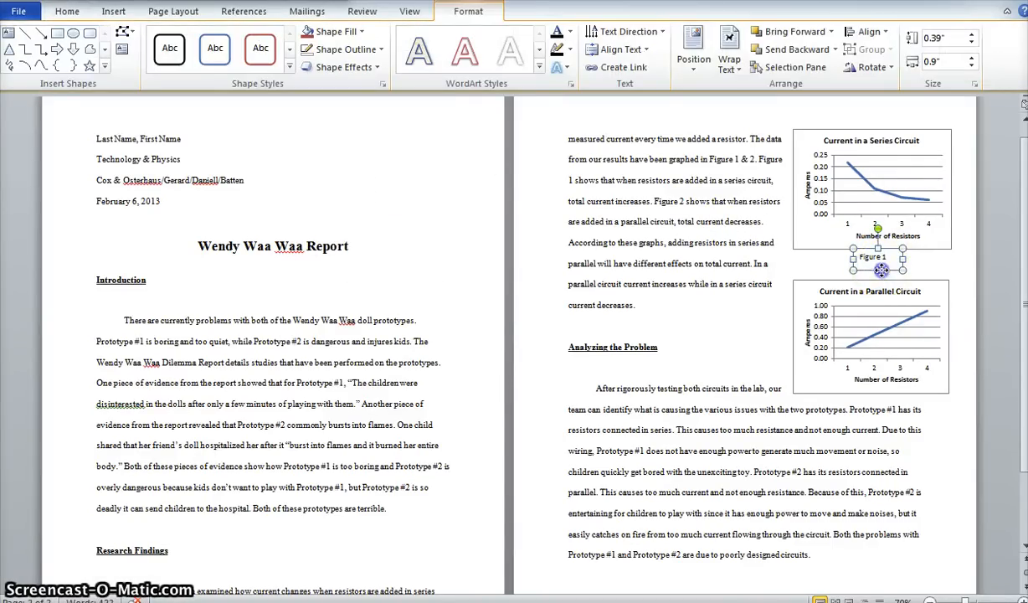
left_click(986, 262)
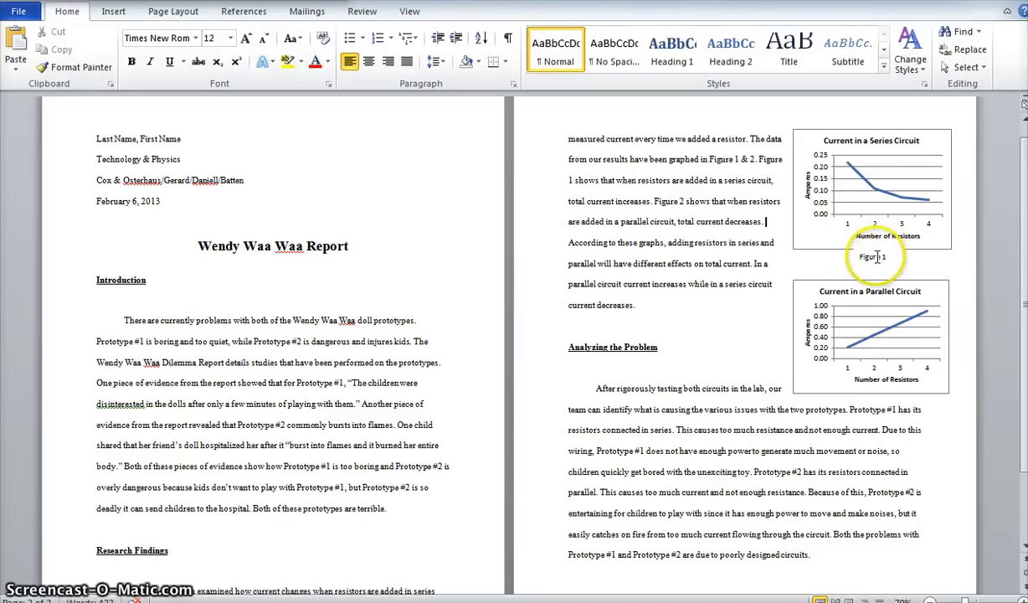
left_click(874, 257)
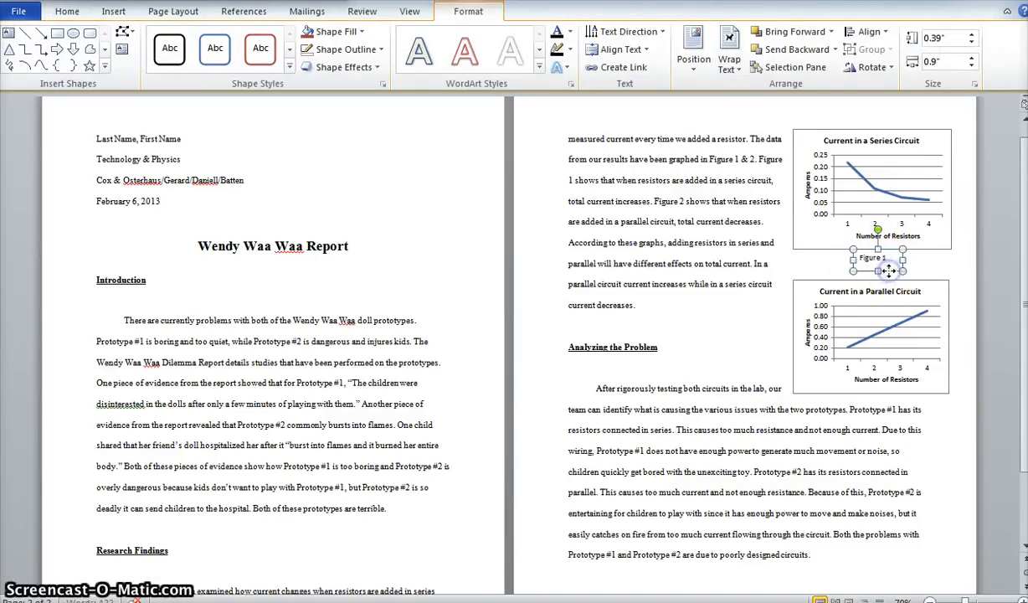
left_click(937, 267)
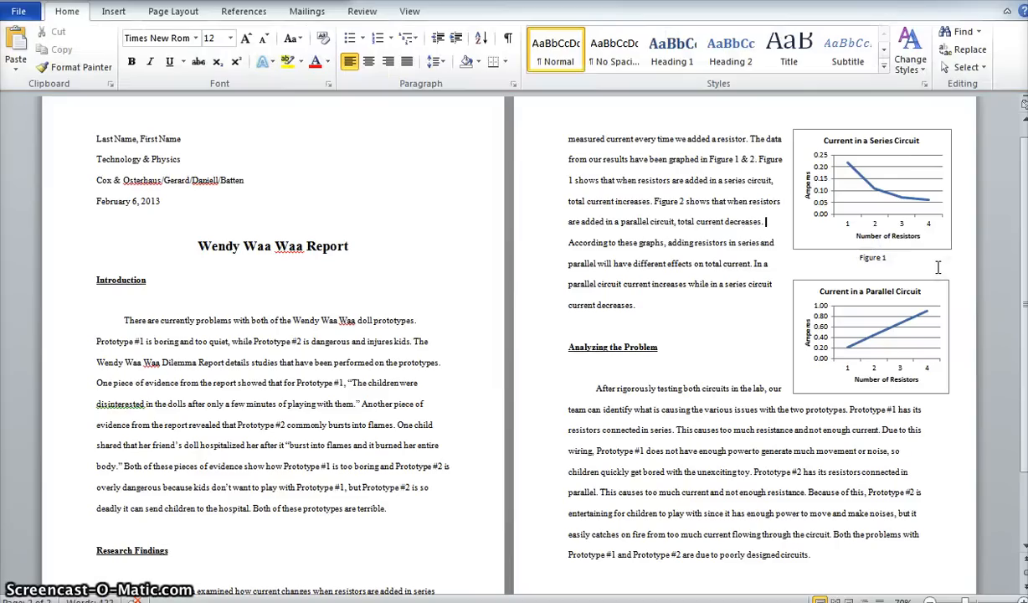
left_click(883, 257)
left_click(941, 260)
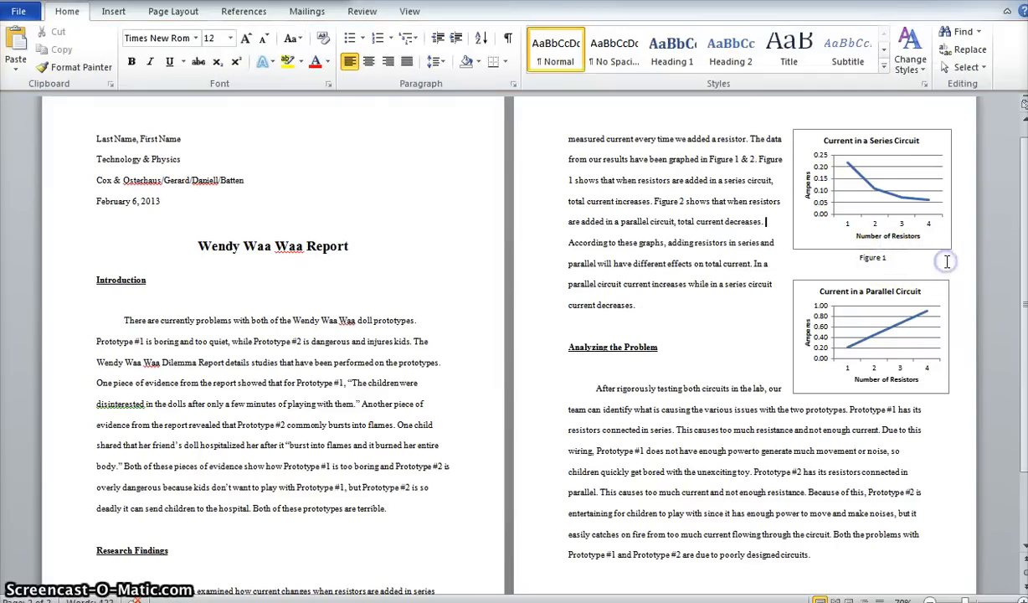
Duplicate the Figure 1 caption box and change the copy's text to "Figure 2".
left_click(892, 266)
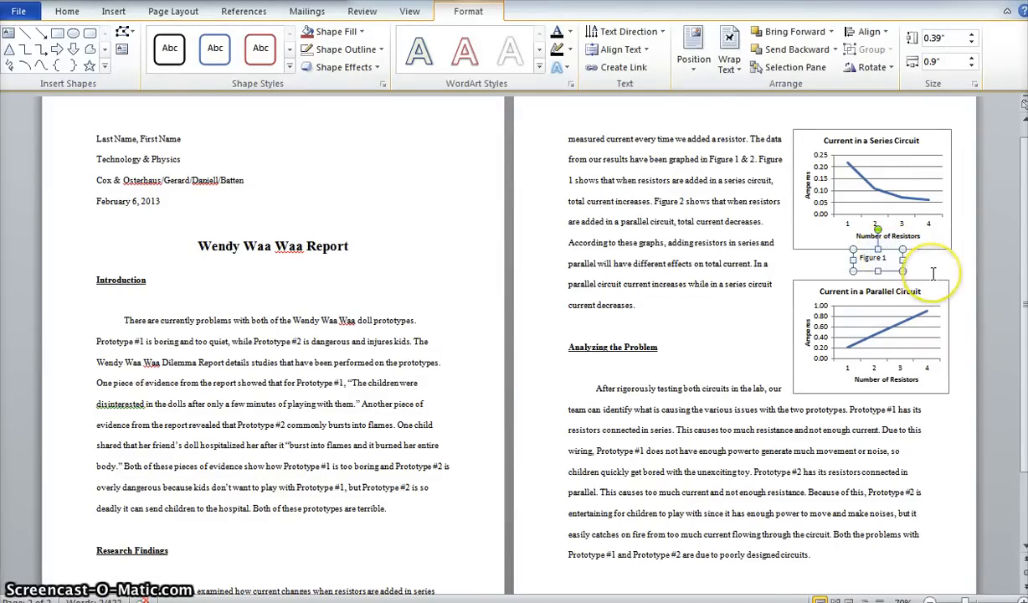
key("ctrl+v")
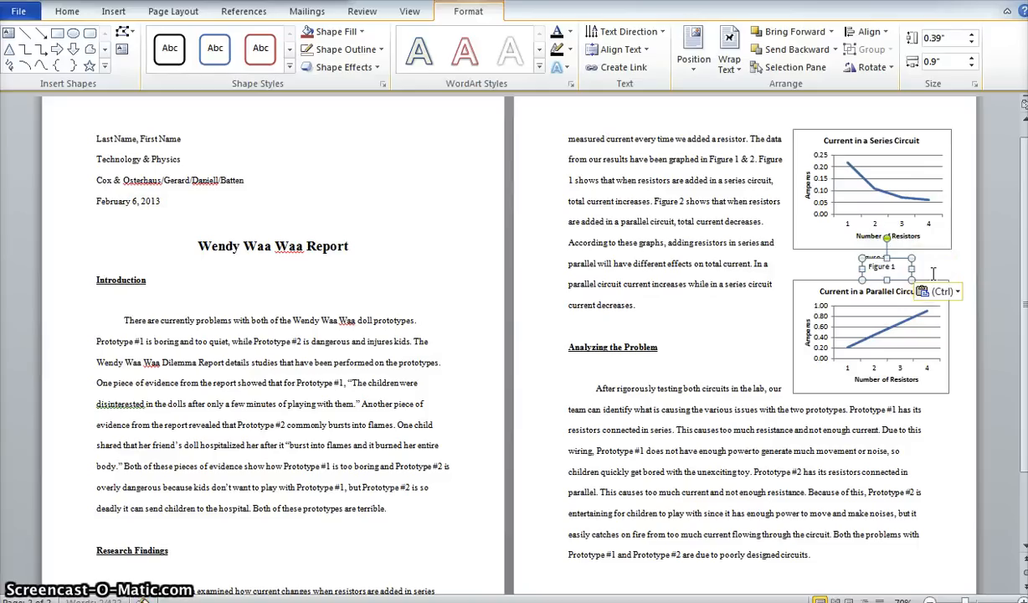
left_click(898, 267)
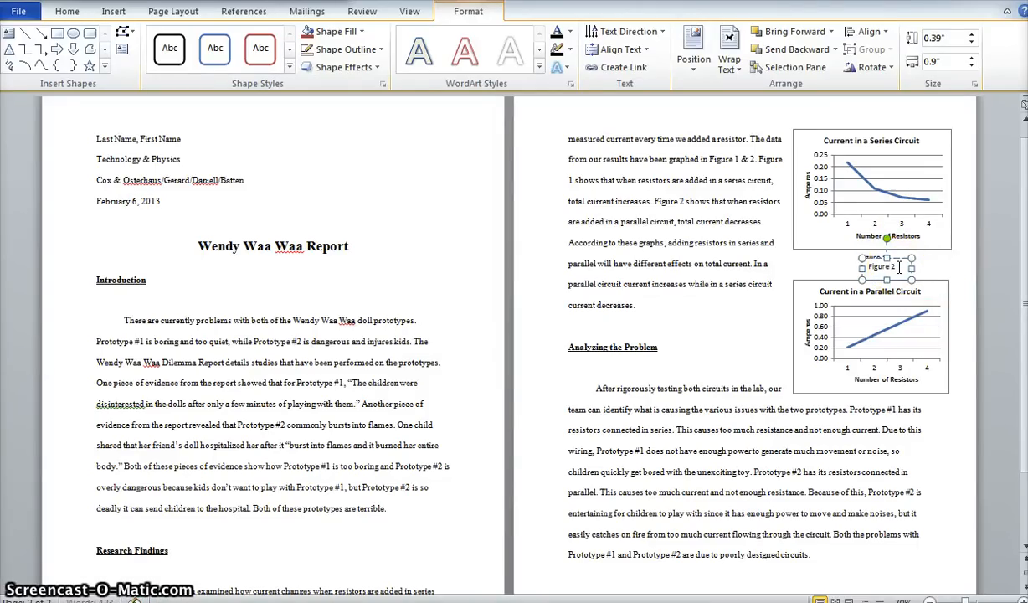
left_click(928, 273)
Move the Figure 2 caption box just below the parallel circuit chart, roughly centered under its horizontal axis title.
left_click(899, 269)
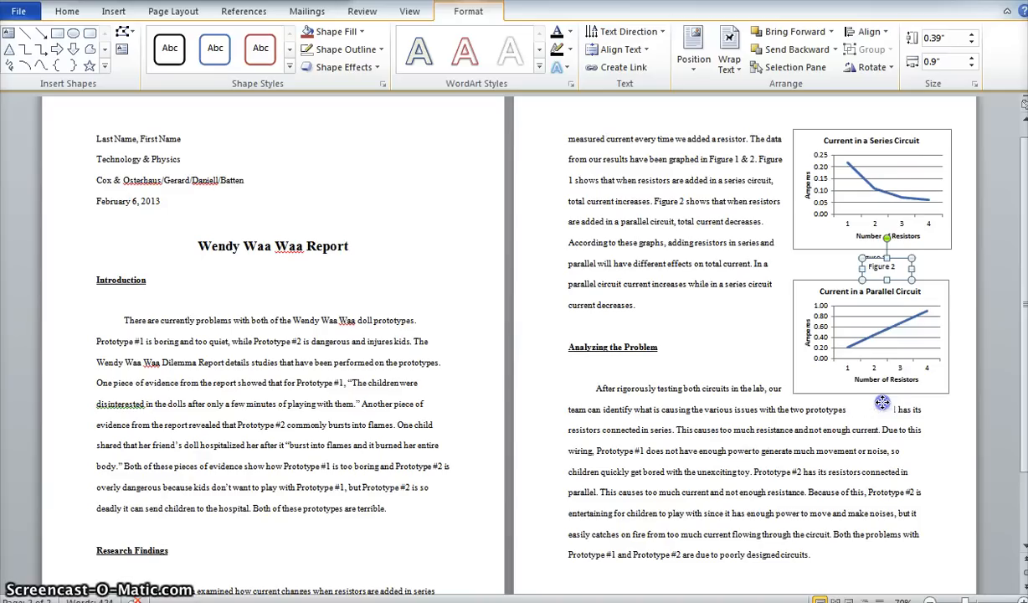
left_click_drag(884, 402, 875, 410)
left_click(1009, 424)
scroll(972, 425, "down", 1)
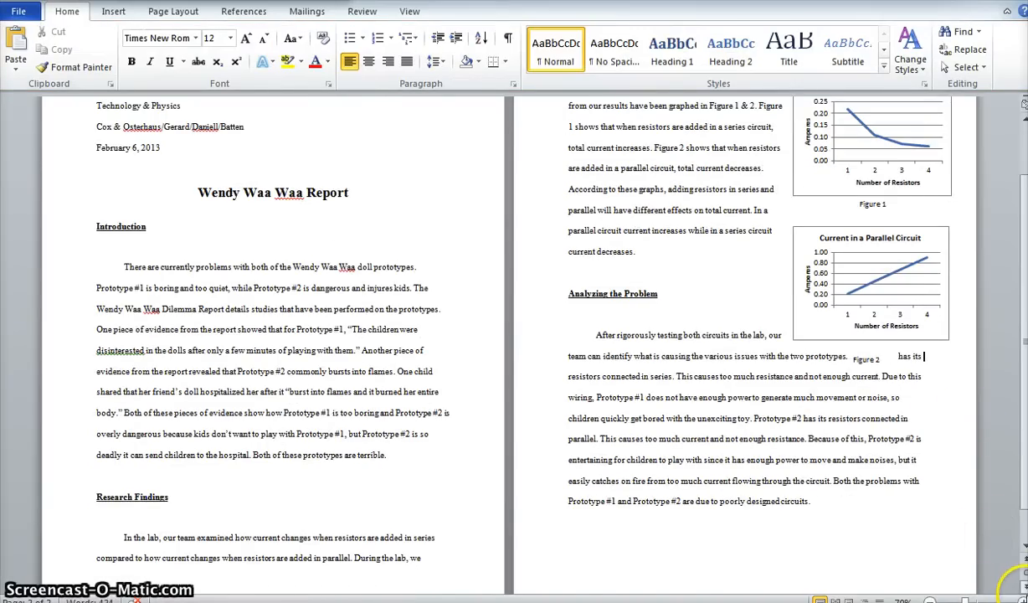
left_click(1023, 598)
left_click(1023, 598)
left_click(1023, 598)
left_click(1022, 599)
left_click(1023, 598)
left_click(1023, 599)
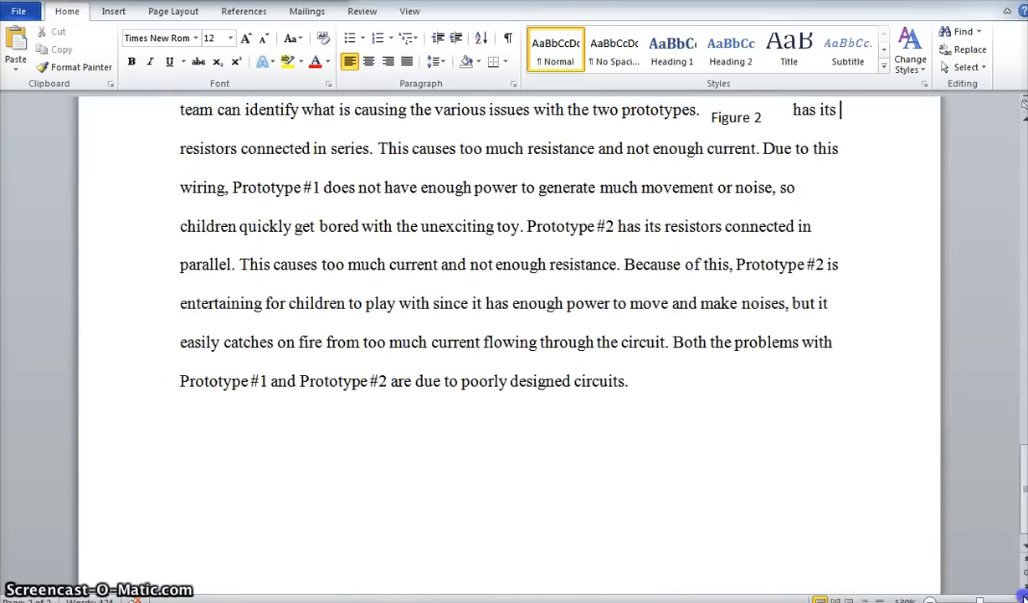
left_click(1023, 598)
scroll(957, 409, "up", 5)
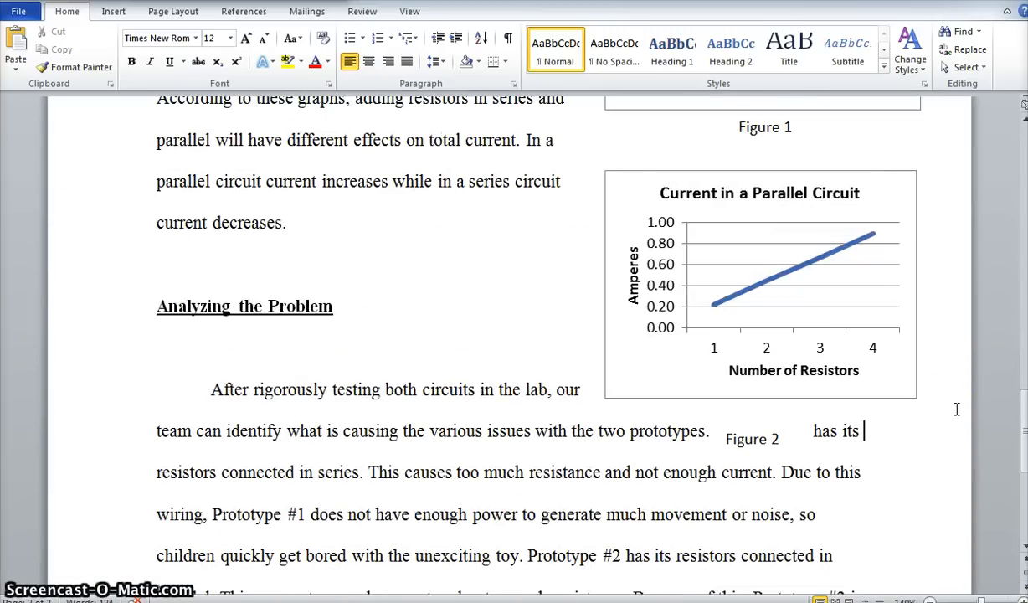
left_click(744, 425)
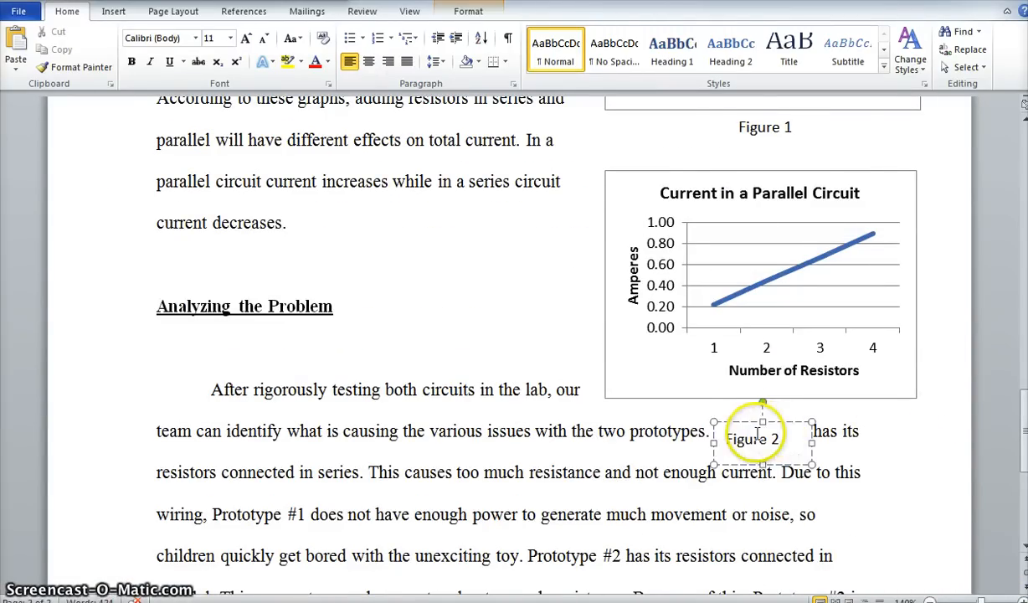
left_click_drag(737, 423, 759, 405)
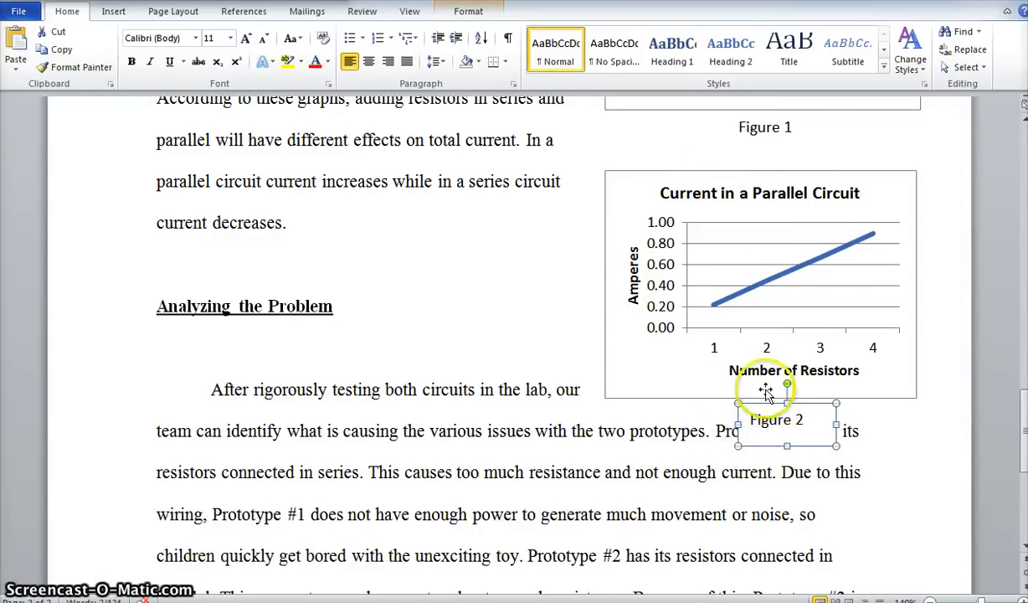
Set the Figure 2 caption box's text wrapping to Square and deselect it.
left_click(159, 15)
left_click(761, 64)
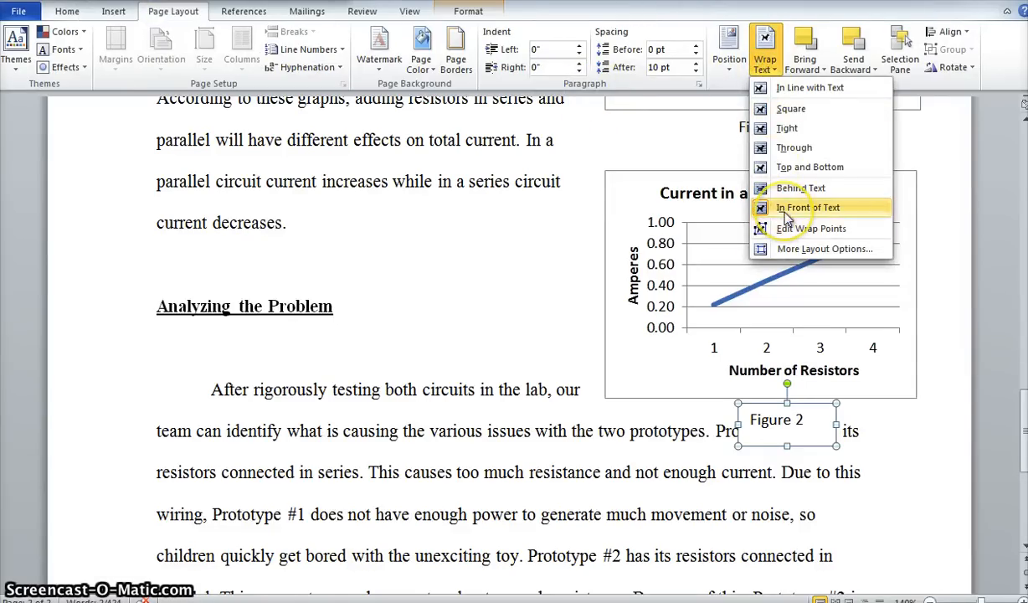
left_click(790, 117)
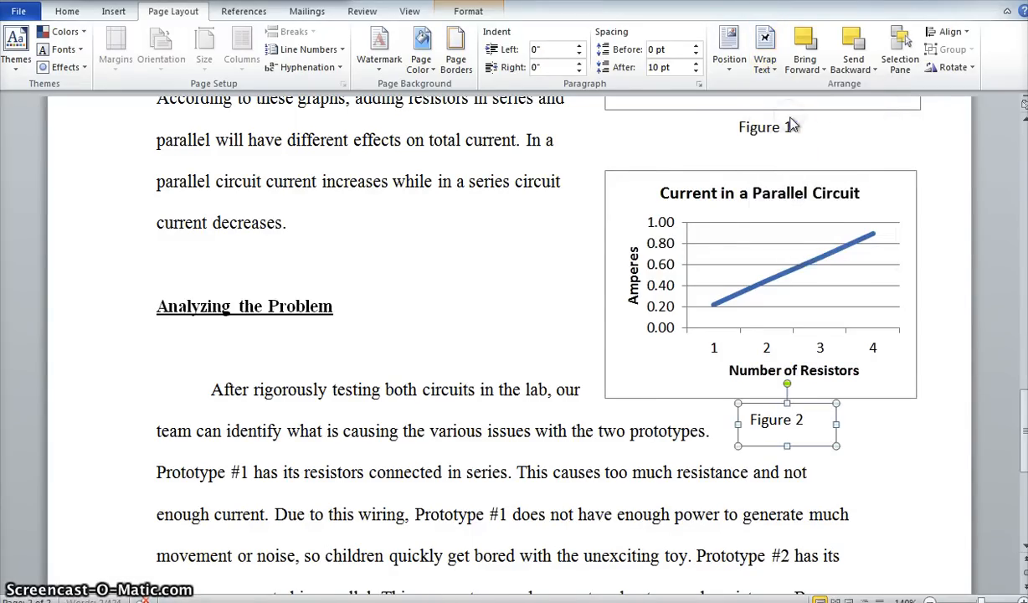
left_click(743, 493)
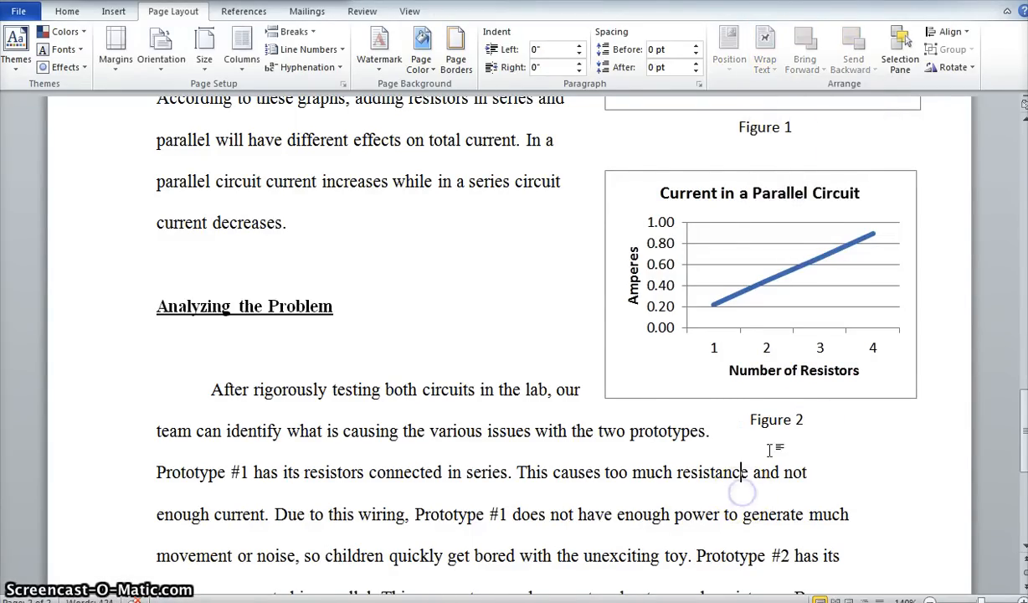
Widen the Figure 2 caption box on both sides to span the full width of the parallel circuit chart.
left_click(766, 420)
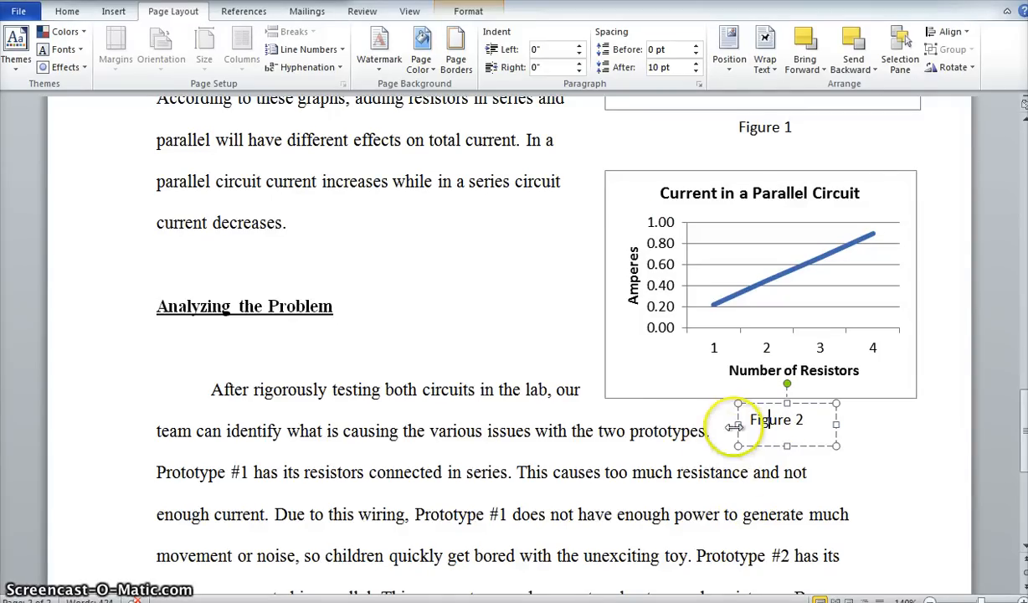
left_click(750, 492)
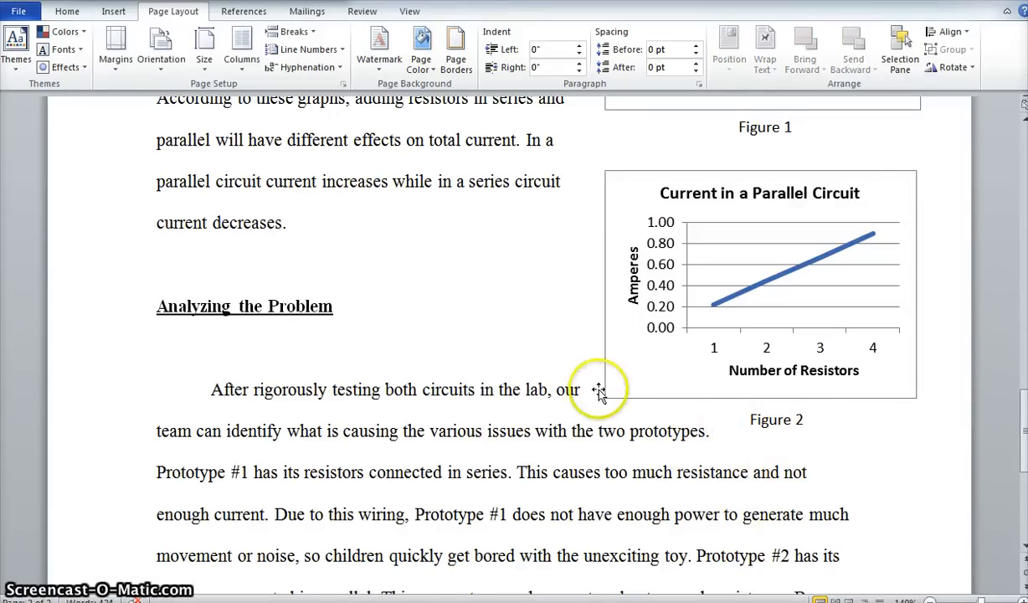
left_click(757, 420)
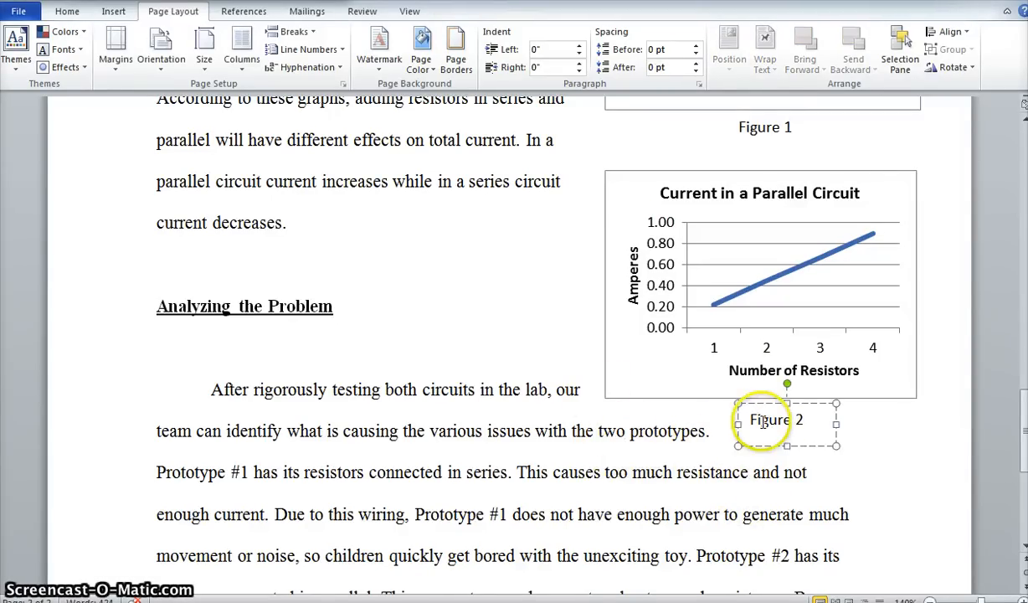
left_click_drag(711, 425, 605, 427)
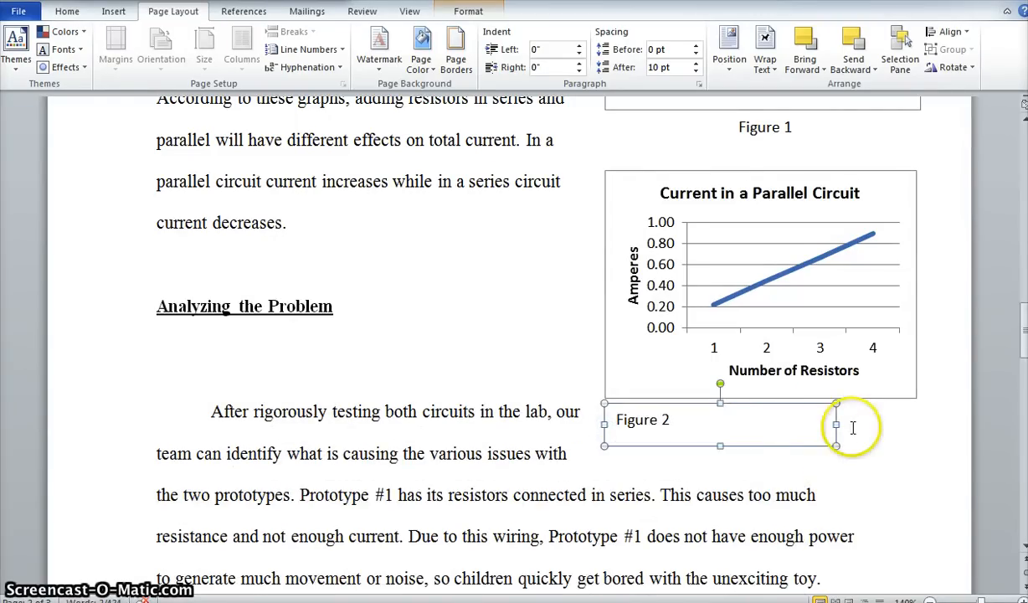
left_click_drag(836, 425, 919, 424)
left_click(595, 421)
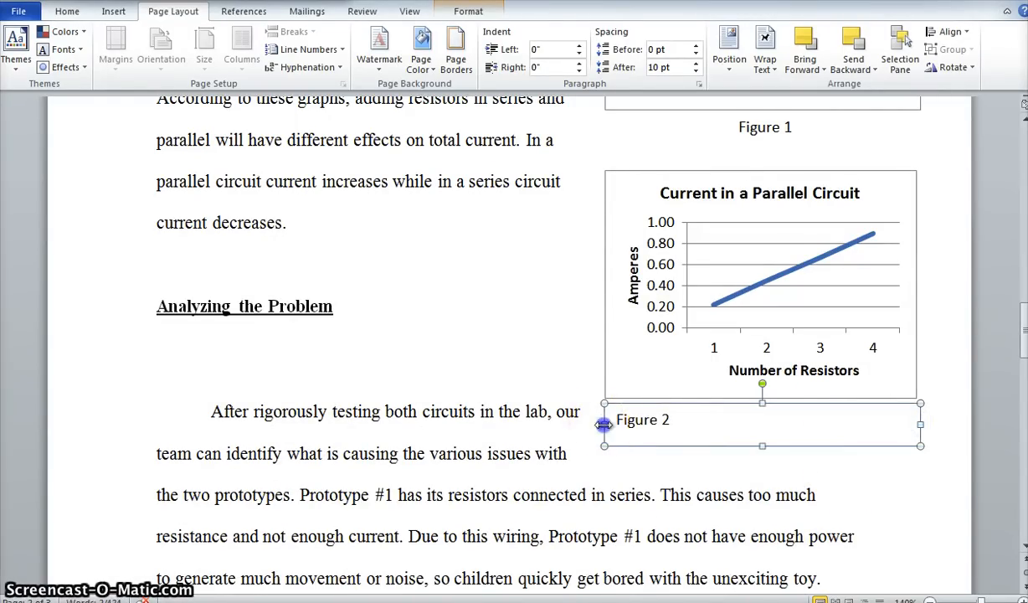
Narrow the Figure 2 caption box slightly from both sides, center its text, and deselect the box.
left_click_drag(604, 424, 621, 427)
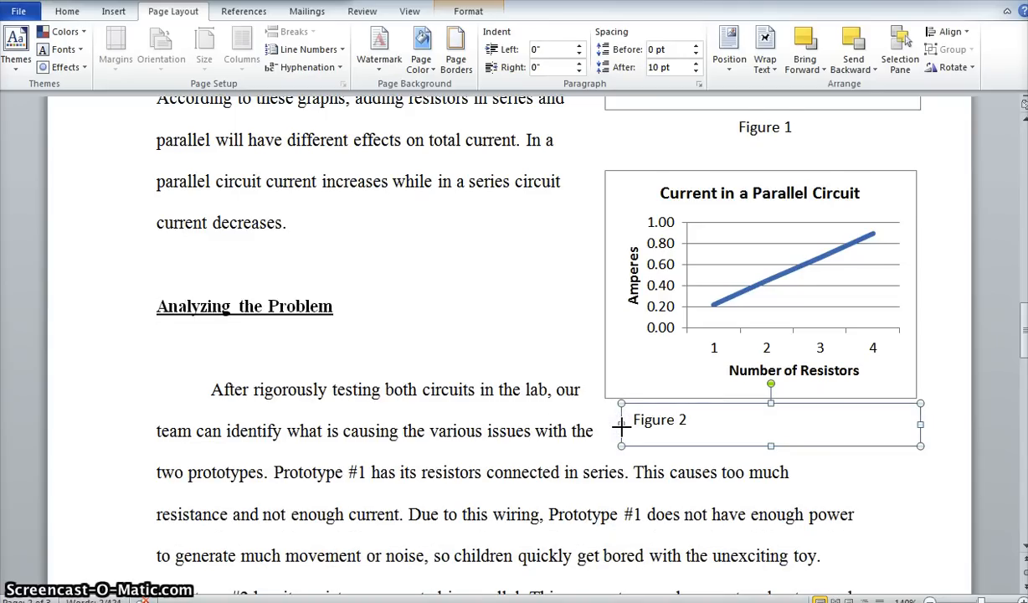
left_click(660, 418)
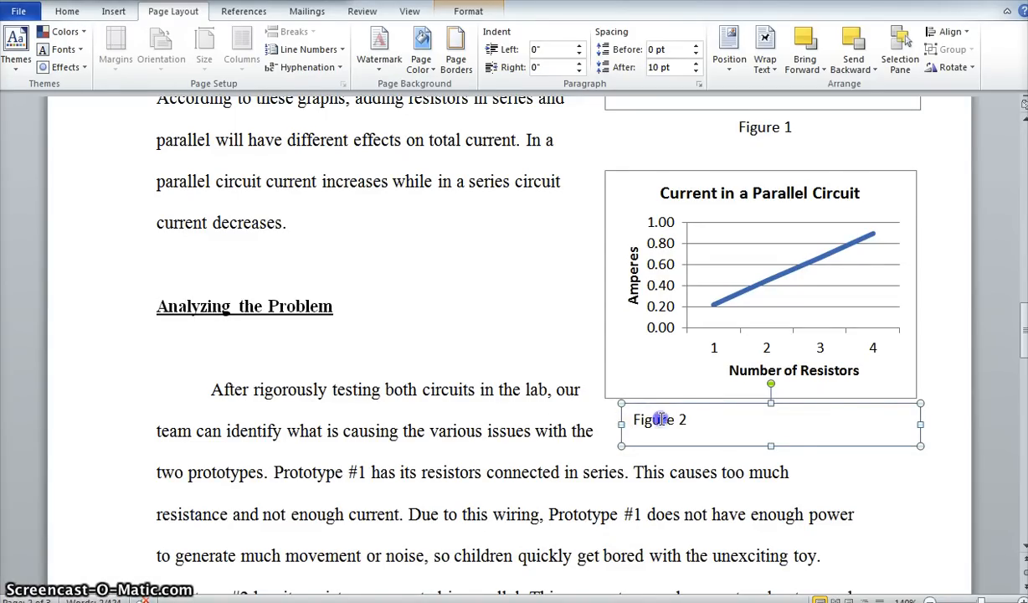
left_click_drag(649, 418, 688, 421)
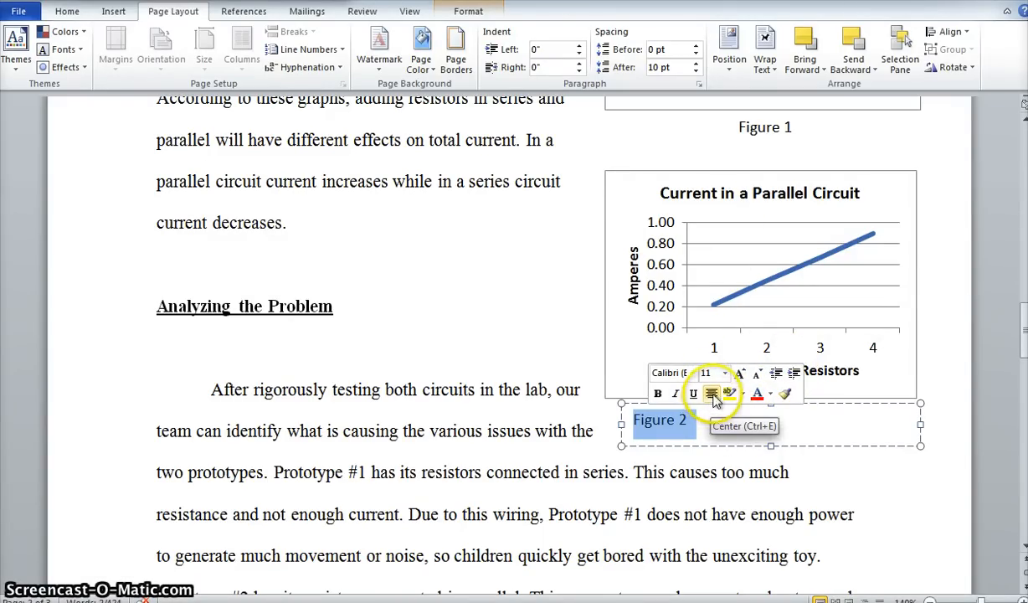
left_click(68, 11)
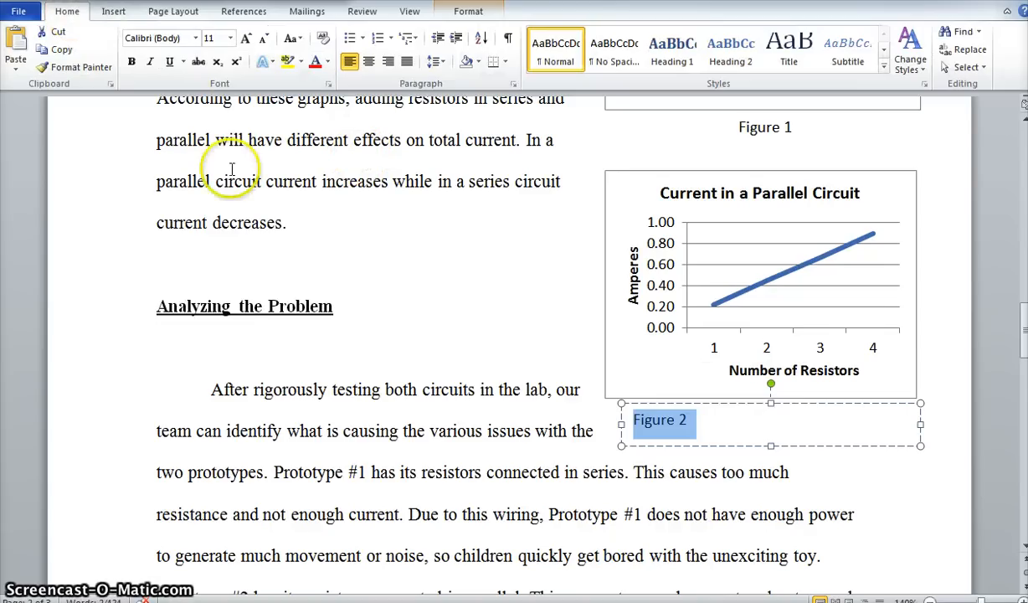
left_click(368, 62)
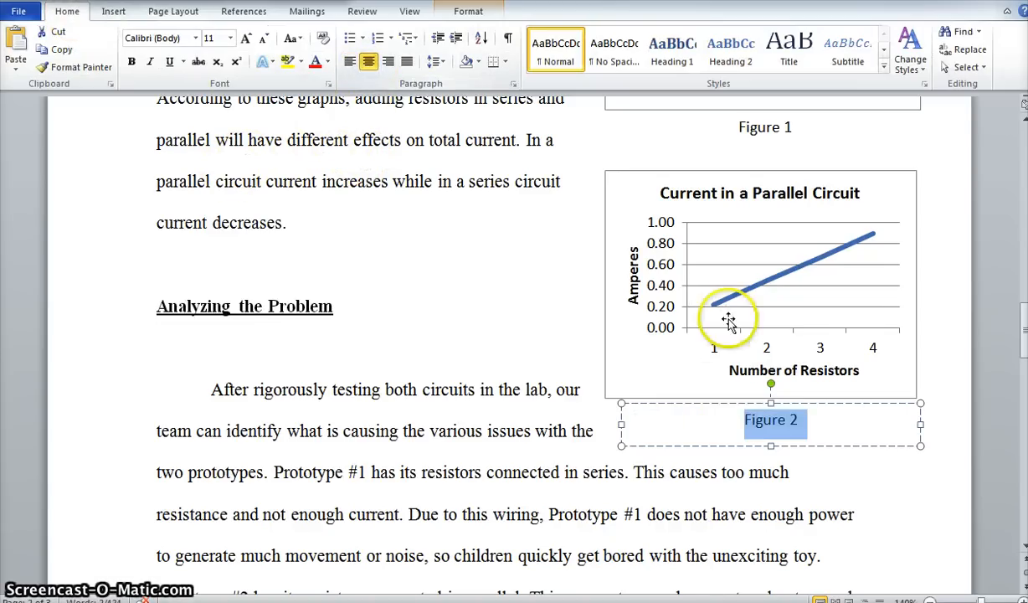
left_click_drag(919, 424, 904, 423)
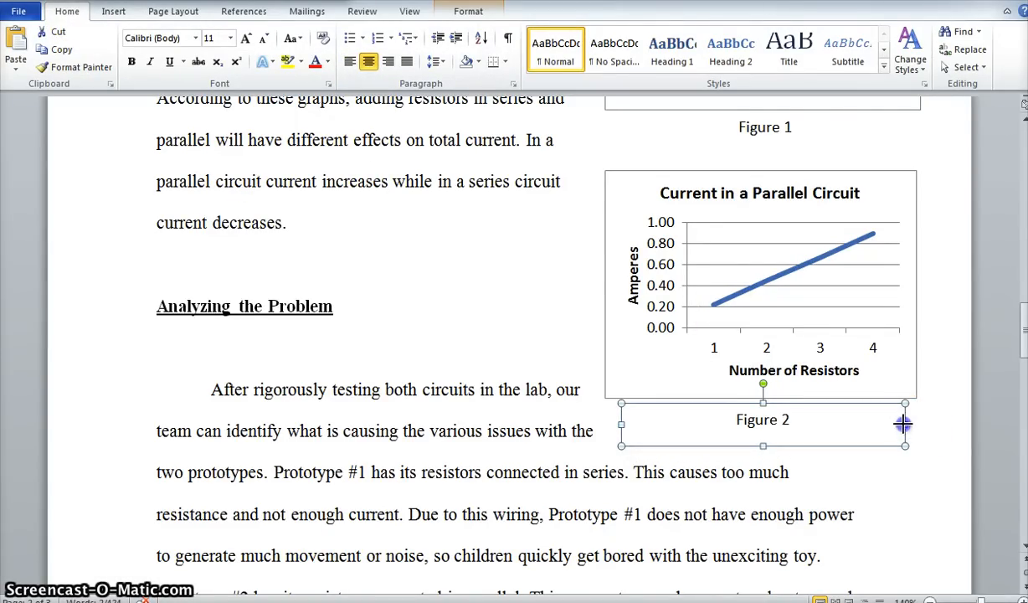
left_click(896, 507)
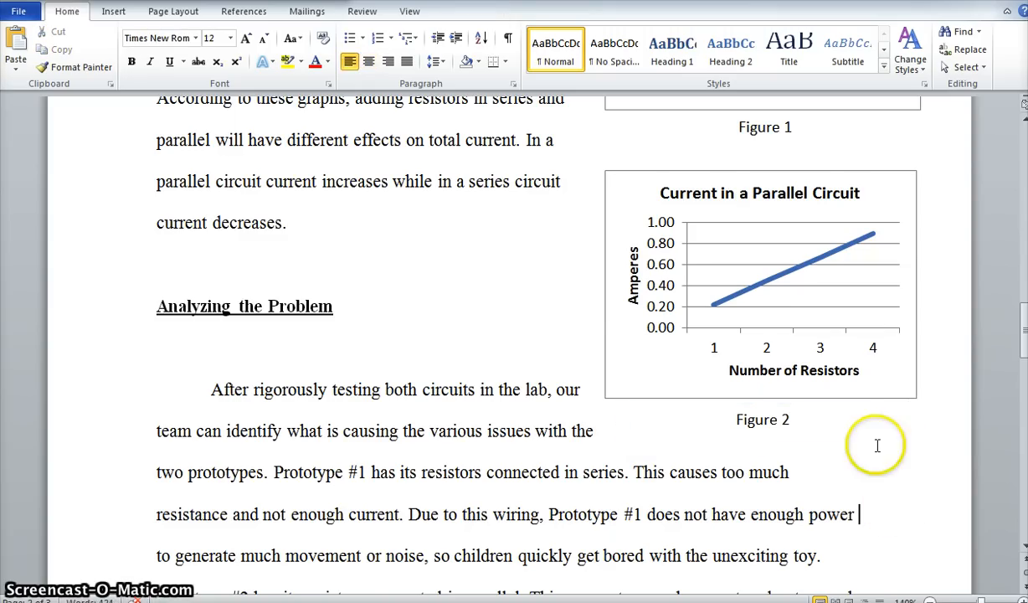
Check the body text's font and set the Figure 2 caption text to Times New Roman to match.
left_click(764, 421)
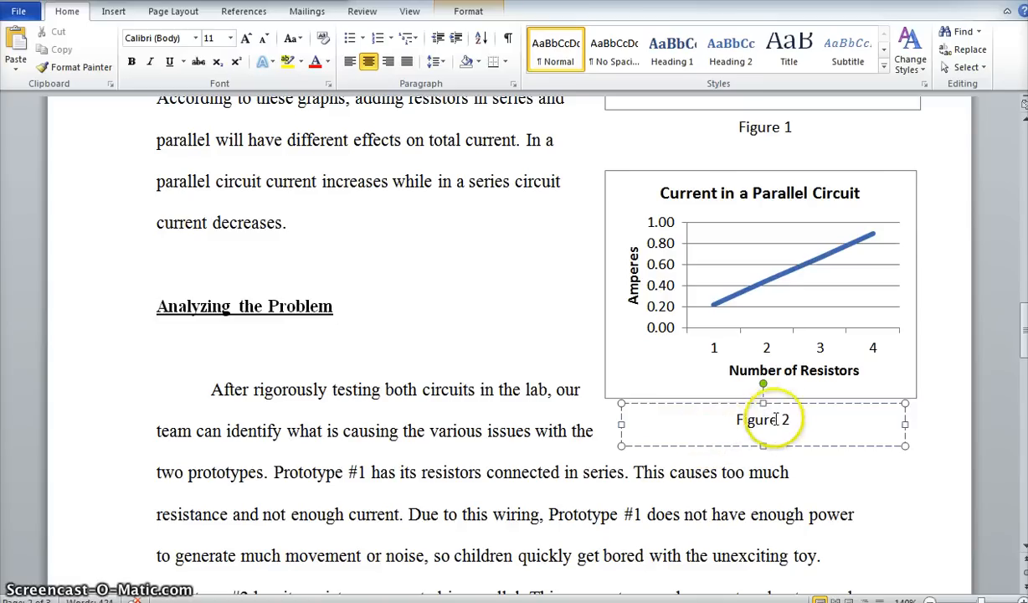
left_click(719, 418)
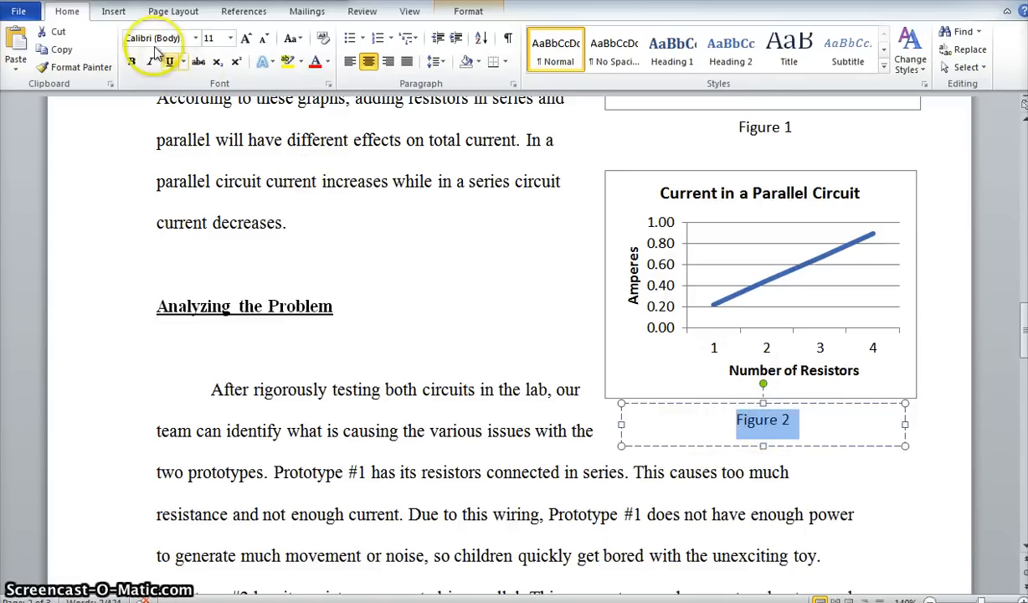
left_click(178, 182)
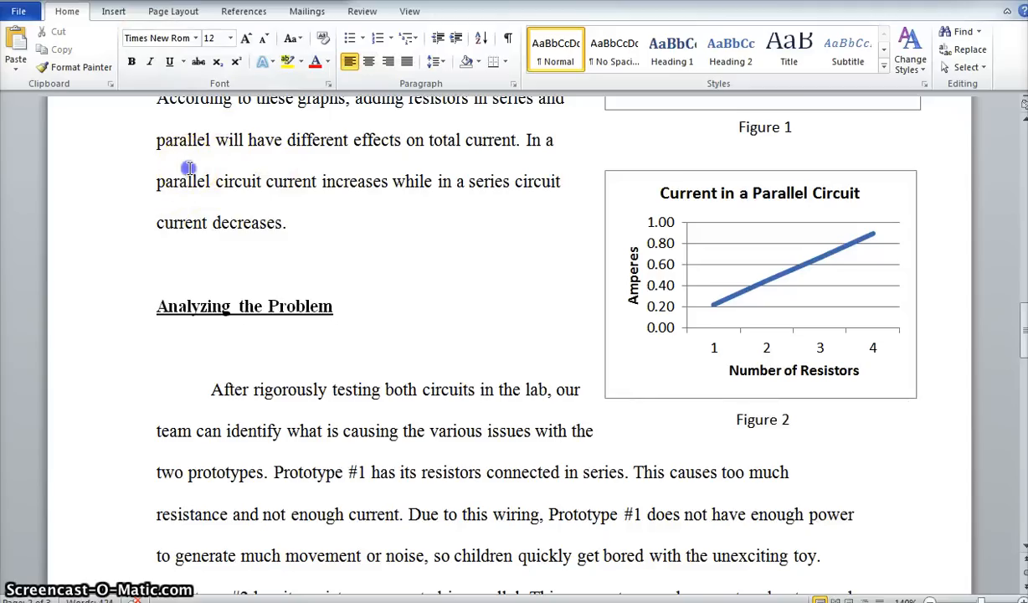
triple_click(184, 164)
left_click(186, 170)
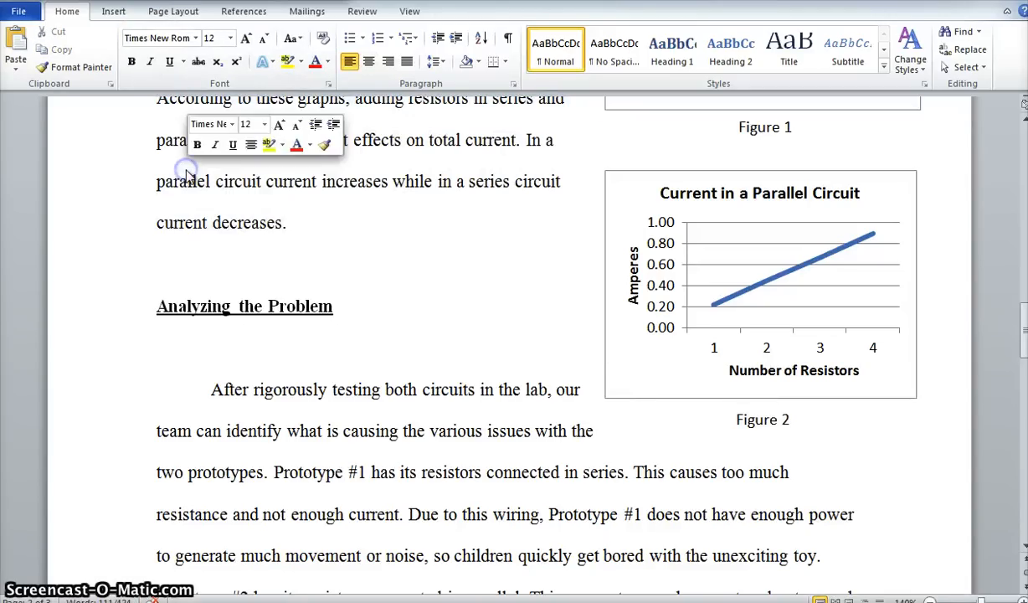
left_click(760, 418)
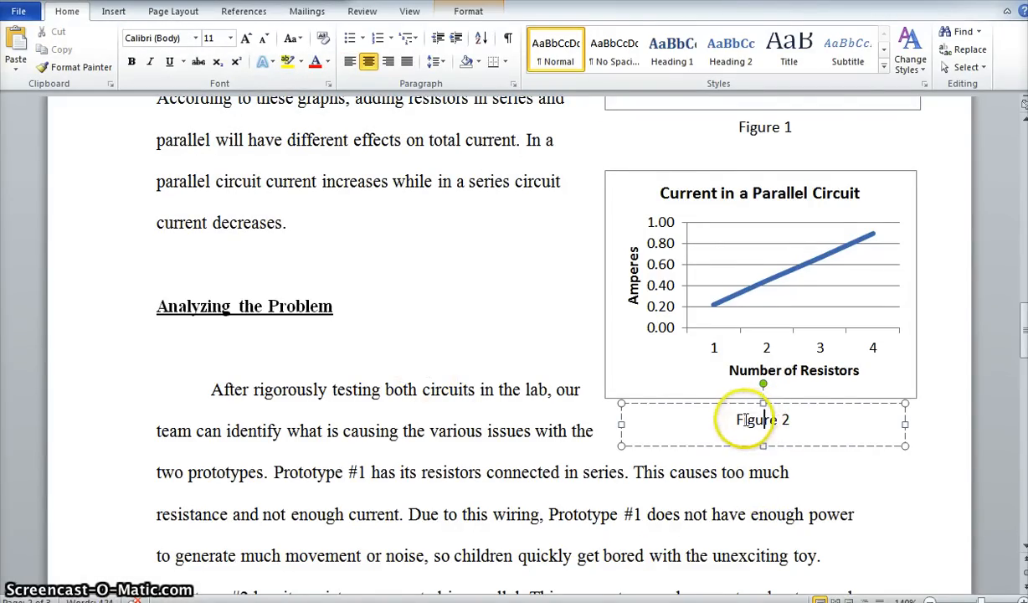
triple_click(764, 422)
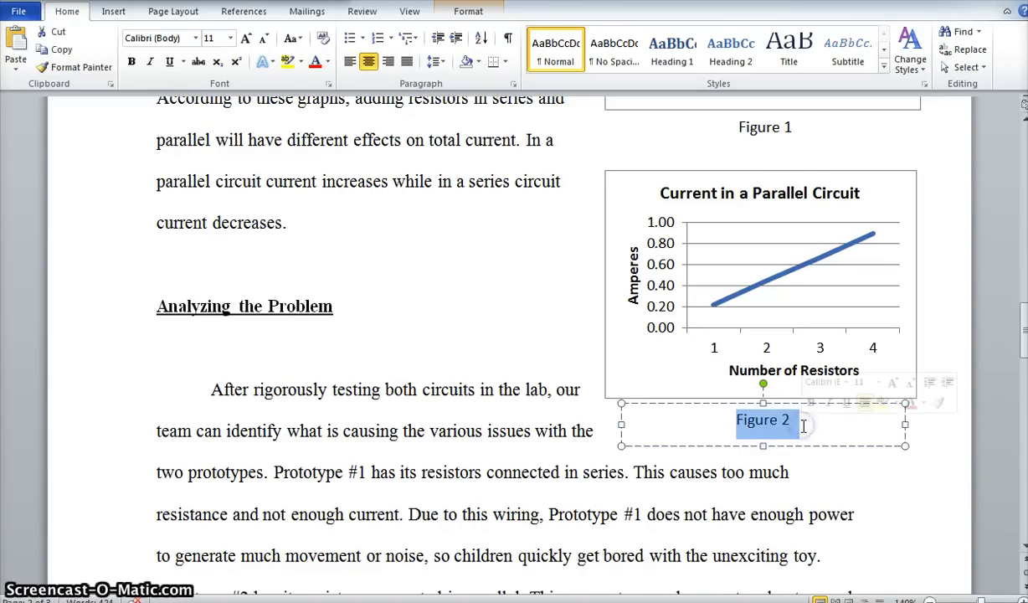
left_click(172, 42)
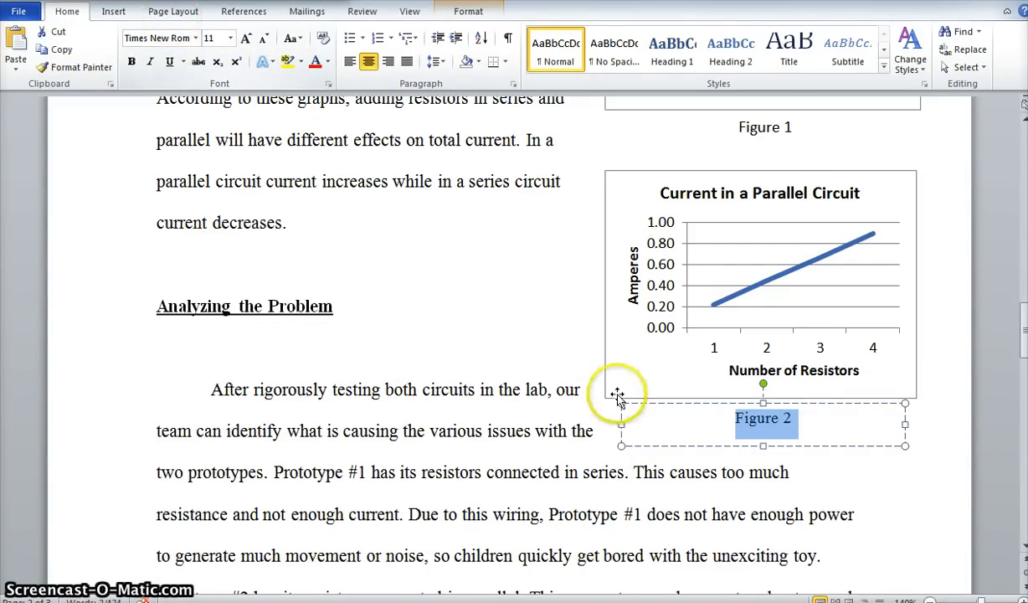
Change the font of the whole Figure 1 caption to Times New Roman and deselect the caption box.
left_click(767, 130)
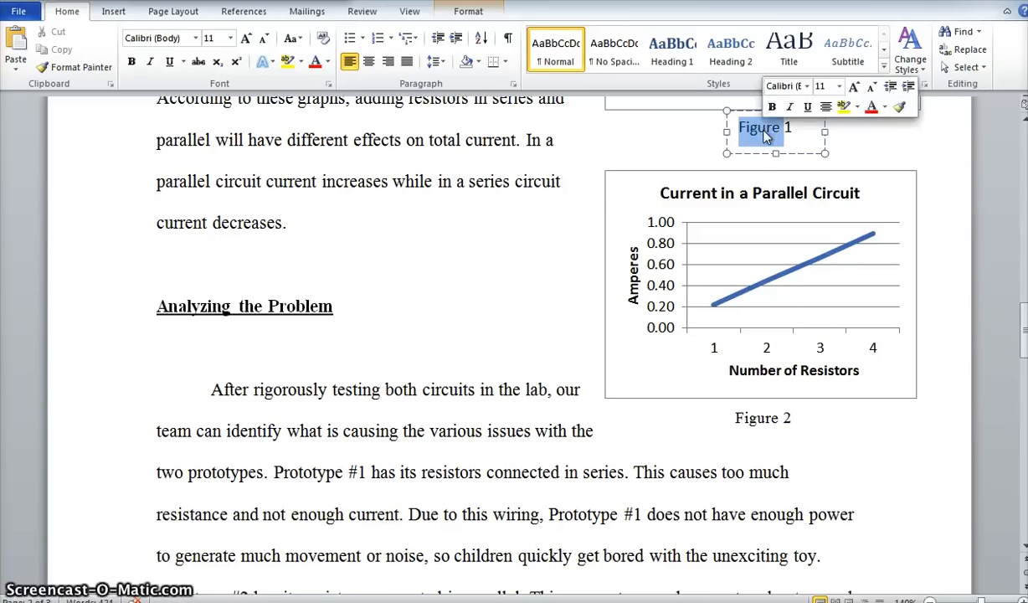
triple_click(812, 135)
left_click(171, 39)
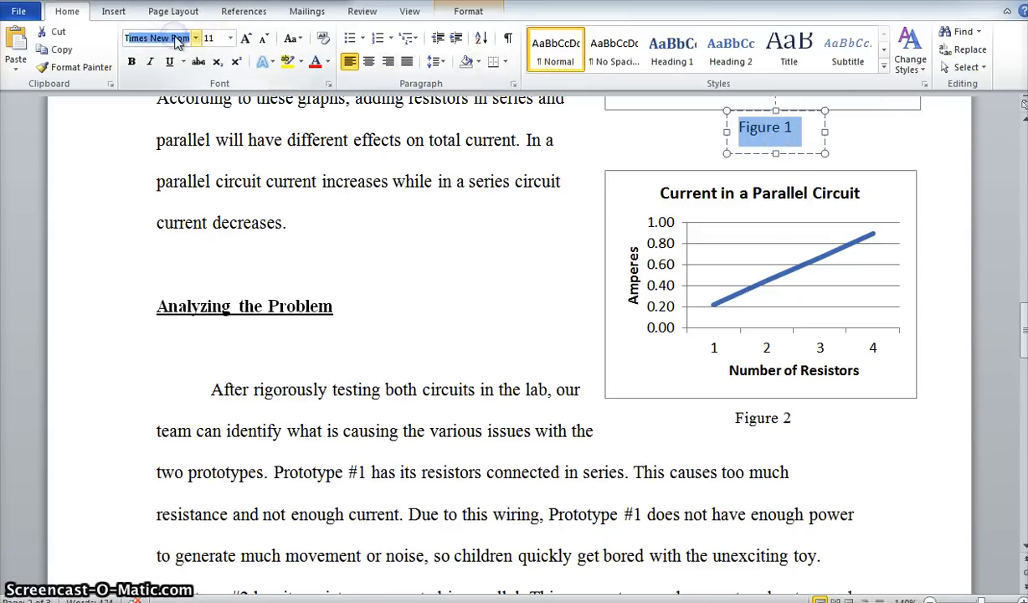
type("Times New")
key("Return")
left_click(317, 327)
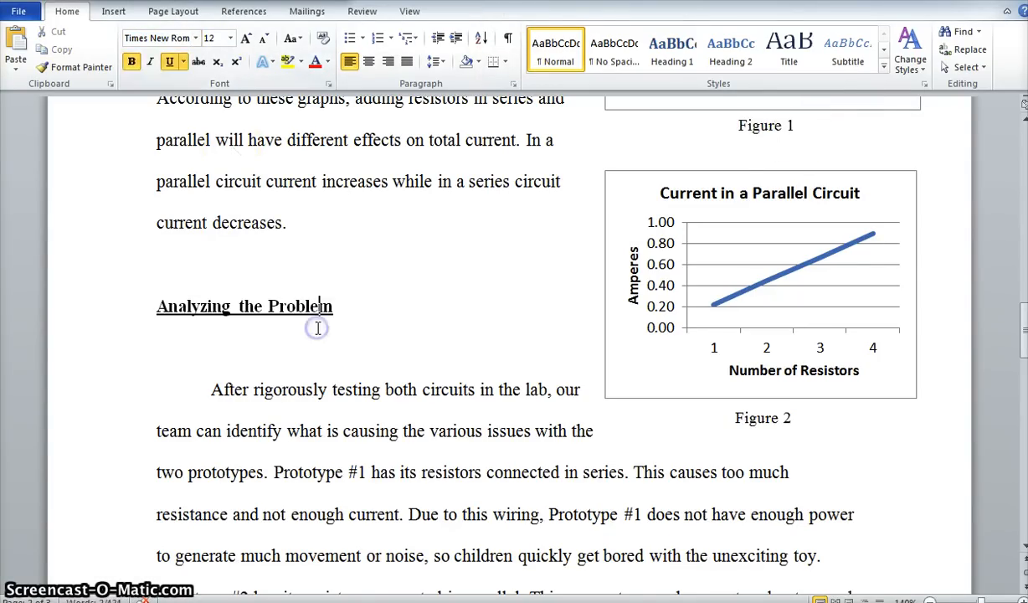
Zoom out to 70% and examine the layout of the report's text, charts and captions across its pages.
scroll(317, 328, "up", 1)
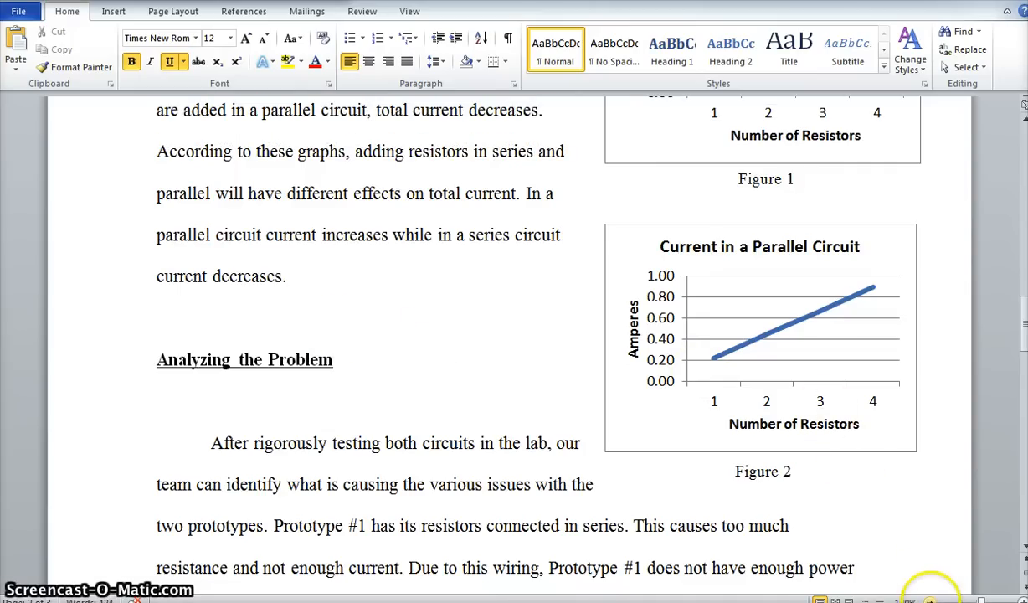
left_click(930, 600)
left_click(930, 600)
left_click(930, 600)
left_click(930, 600)
left_click(930, 600)
left_click(930, 600)
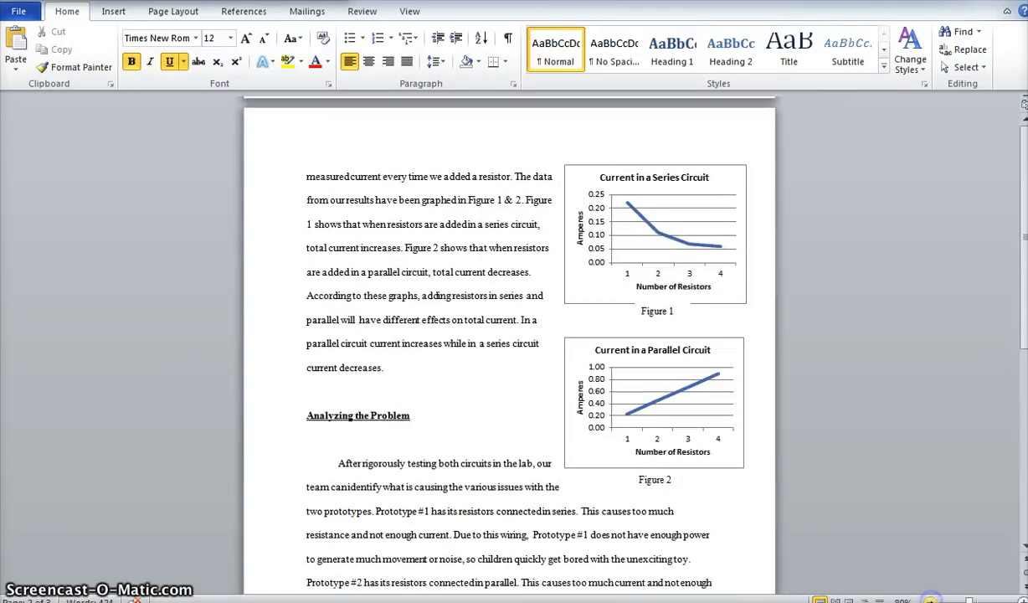
left_click(930, 600)
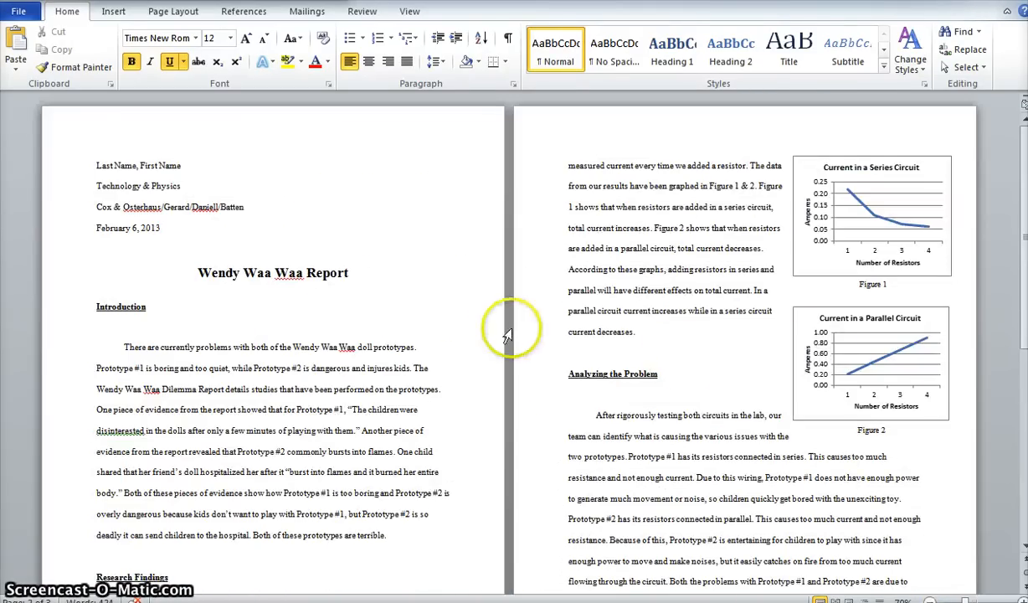
scroll(293, 368, "down", 2)
scroll(299, 378, "down", 1)
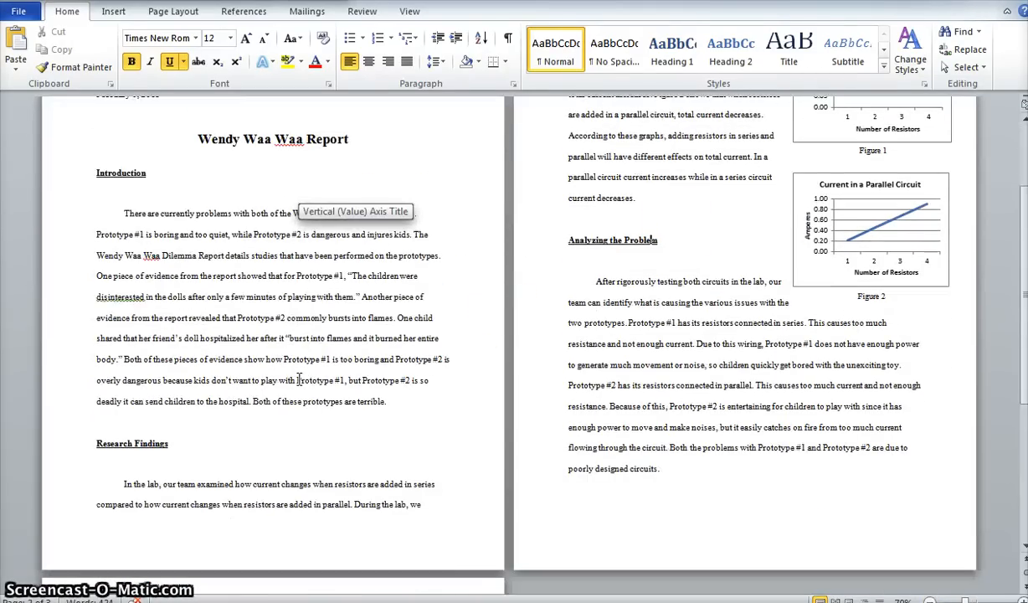
scroll(299, 379, "down", 3)
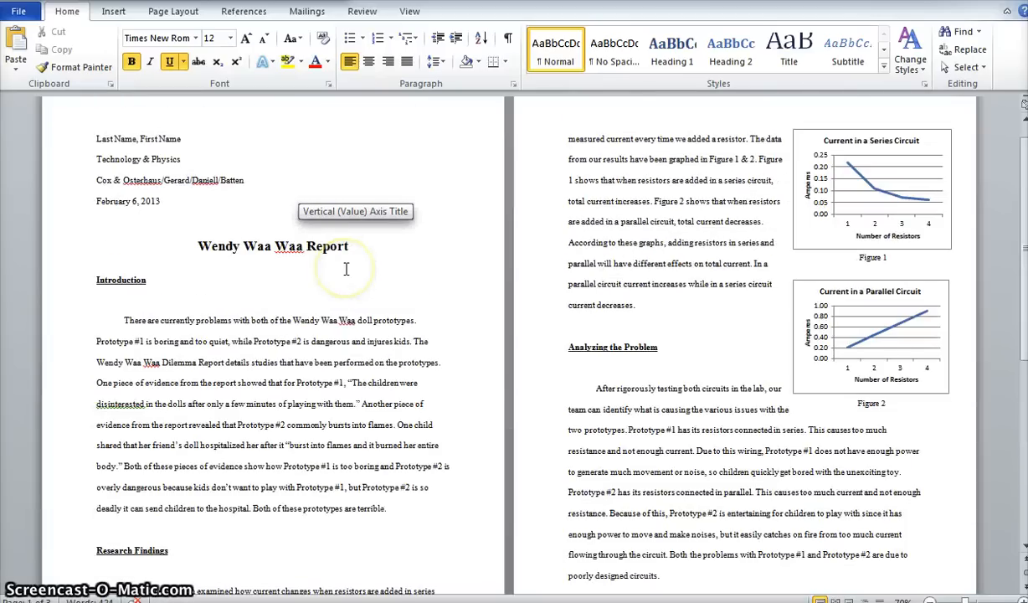
Remove the blank third page at the end of the report and return to the beginning of the document.
scroll(343, 335, "down", 2)
left_click(337, 425)
scroll(338, 429, "down", 4)
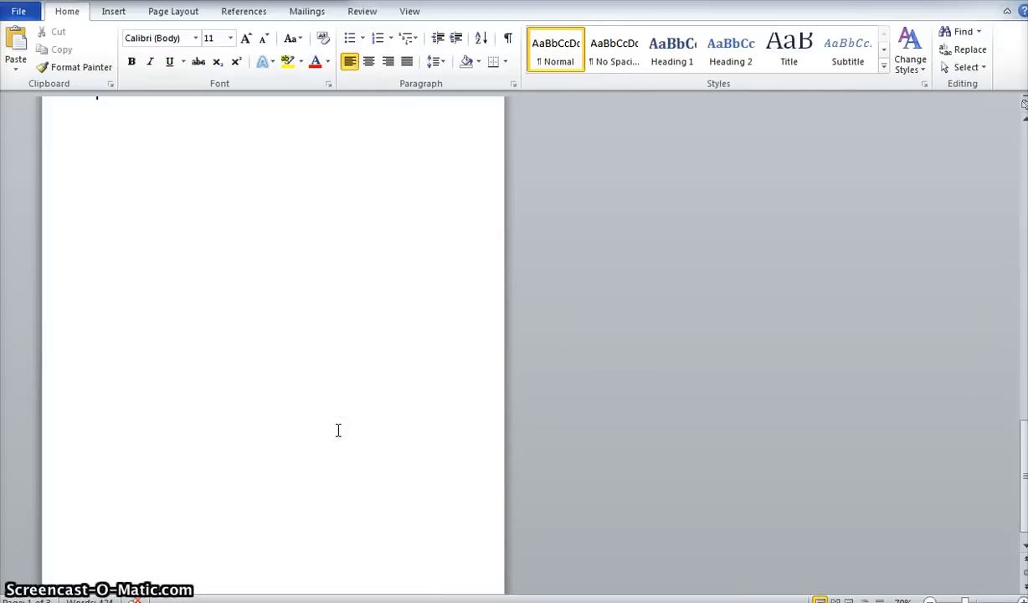
scroll(338, 430, "up", 3)
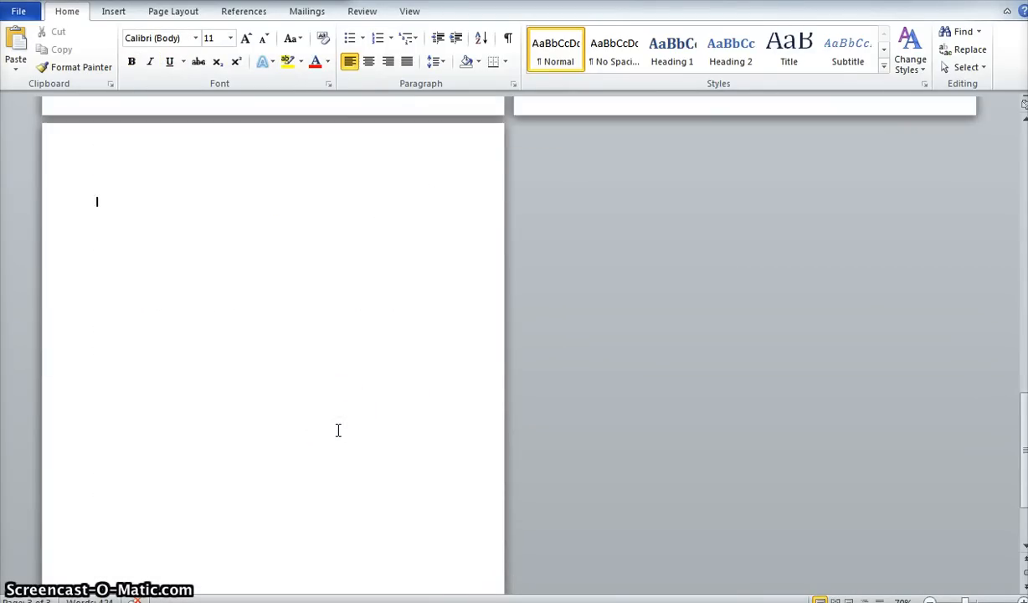
left_click(217, 339)
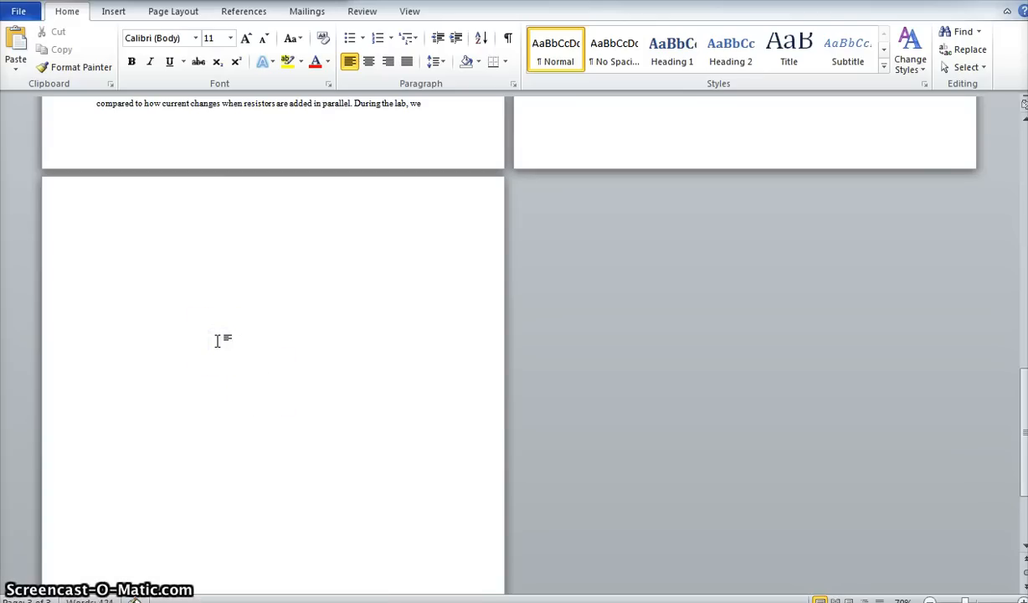
key("BackSpace")
scroll(216, 339, "up", 3)
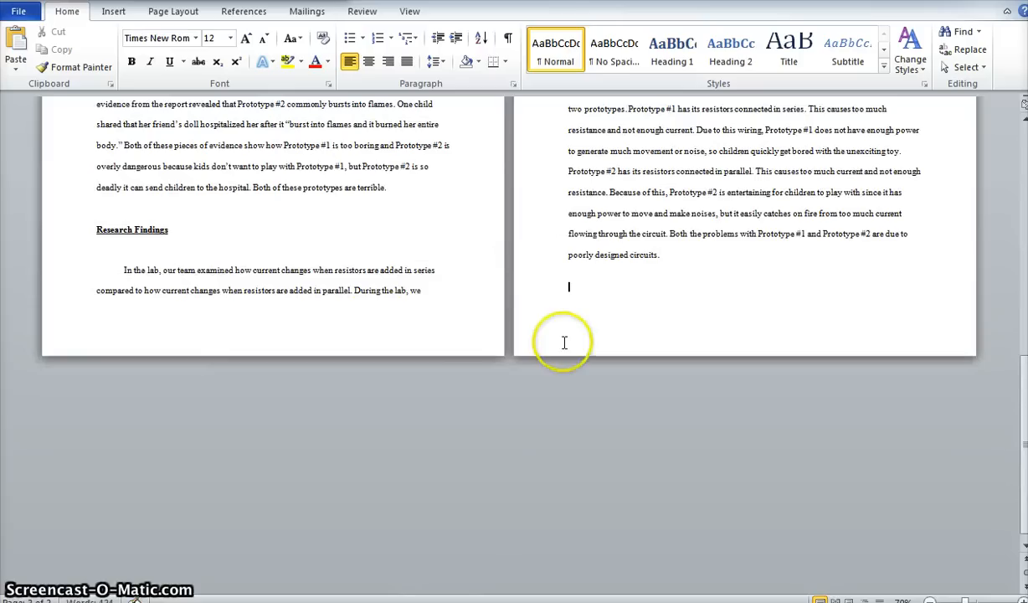
scroll(584, 282, "up", 1)
scroll(584, 281, "up", 2)
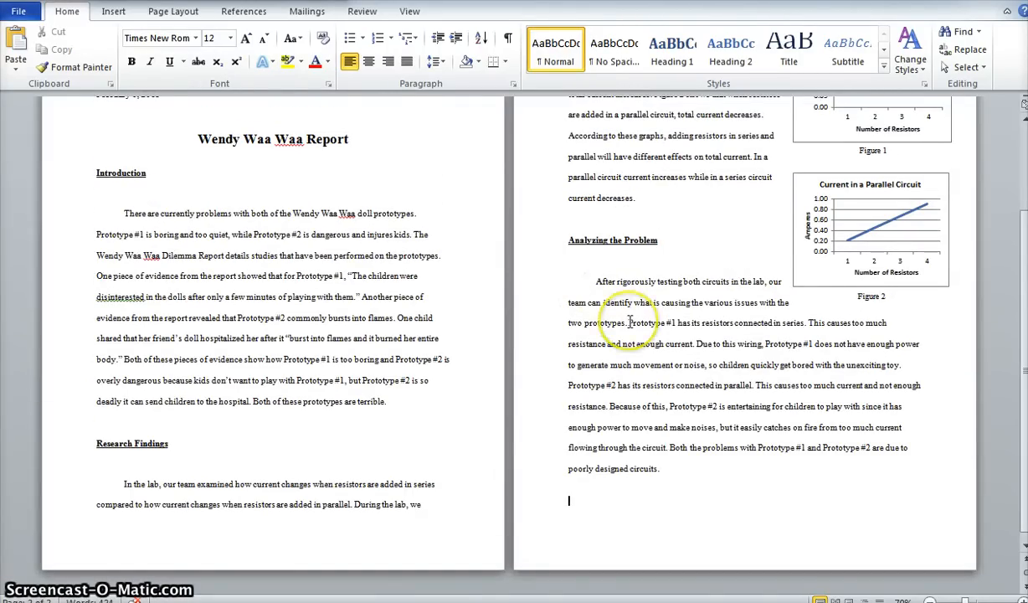
scroll(574, 313, "up", 1)
scroll(770, 287, "up", 1)
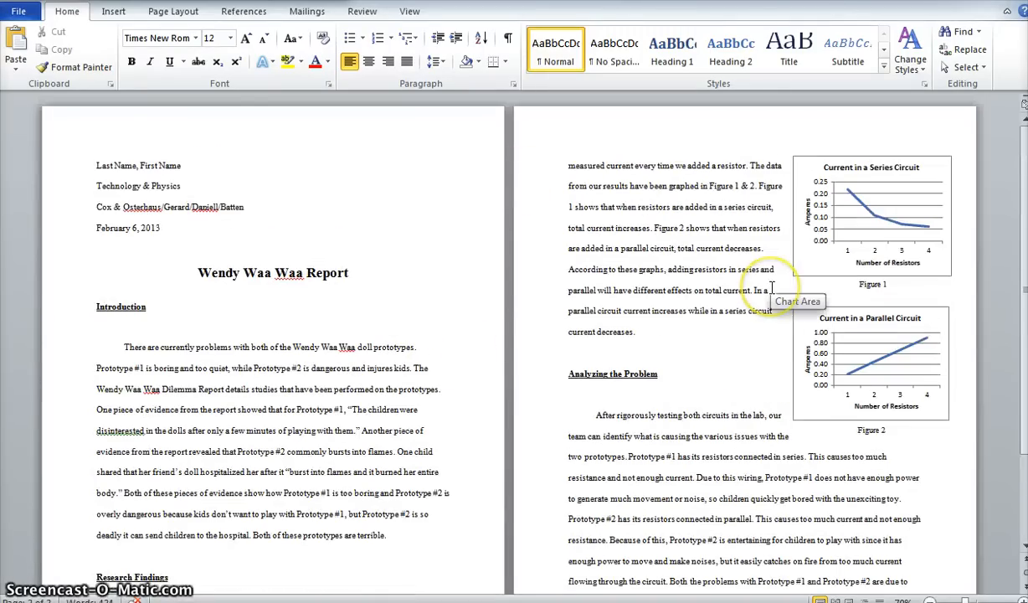